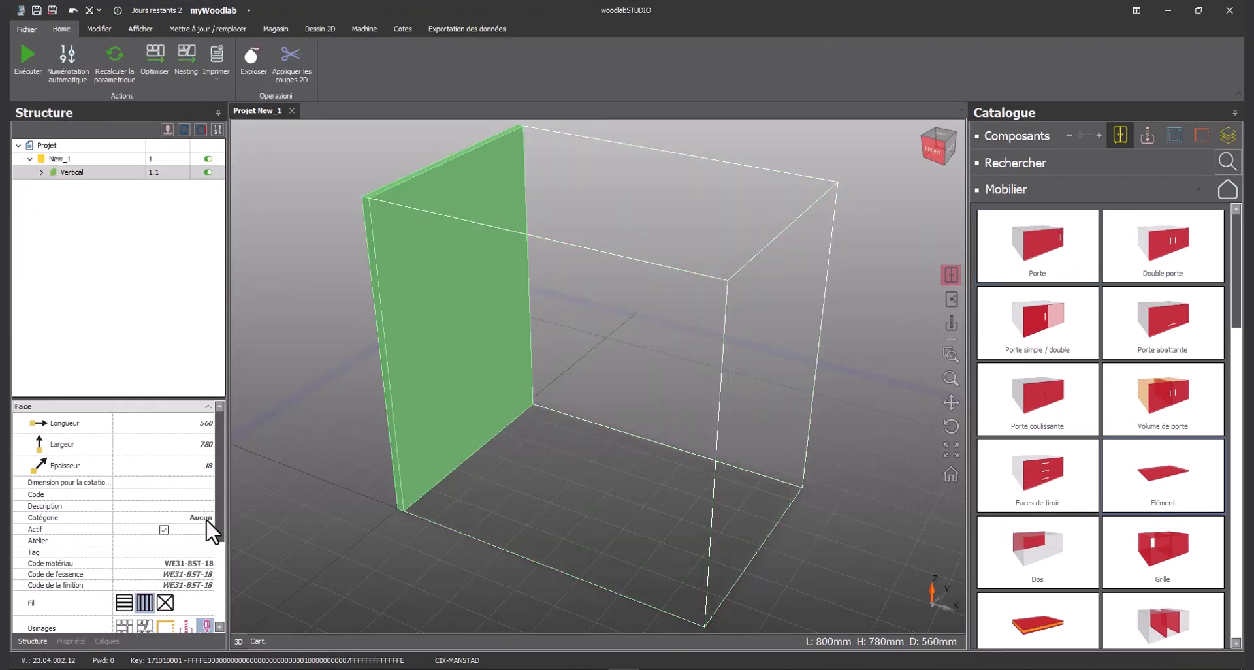
- Categorize the left vertical panel as Montant gauche and add a right vertical panel with category Montant droit
left_click(206, 518)
left_click(169, 555)
left_click_drag(1150, 477, 764, 403)
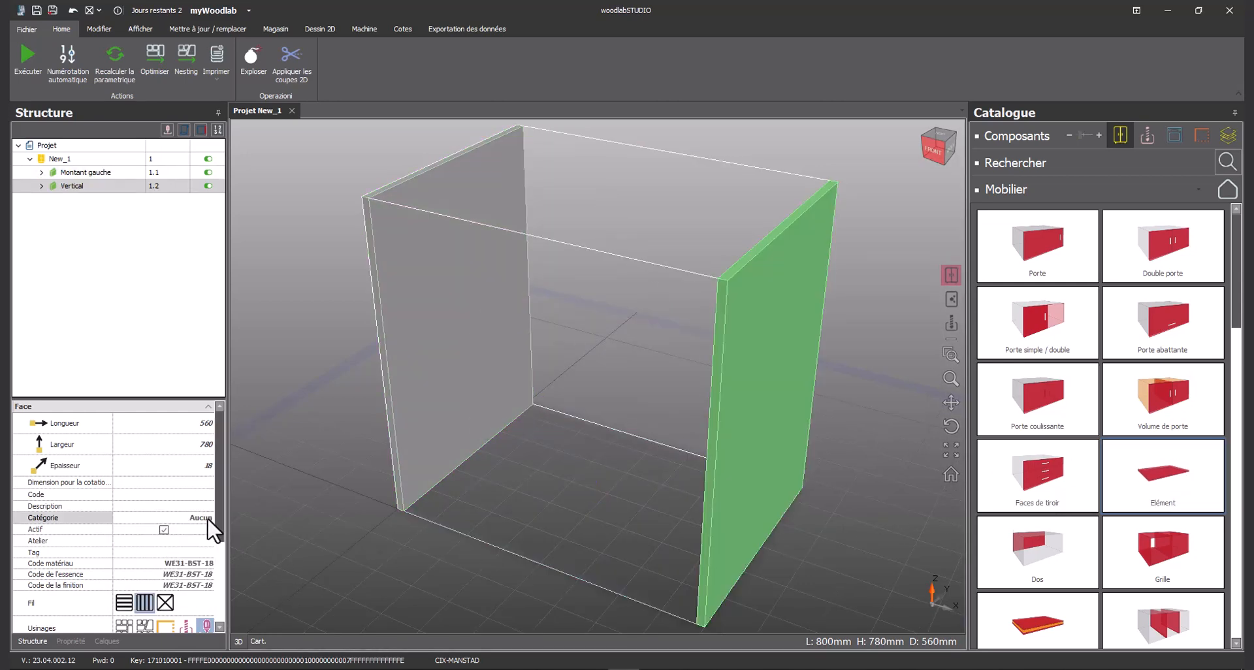
left_click(208, 518)
left_click(172, 545)
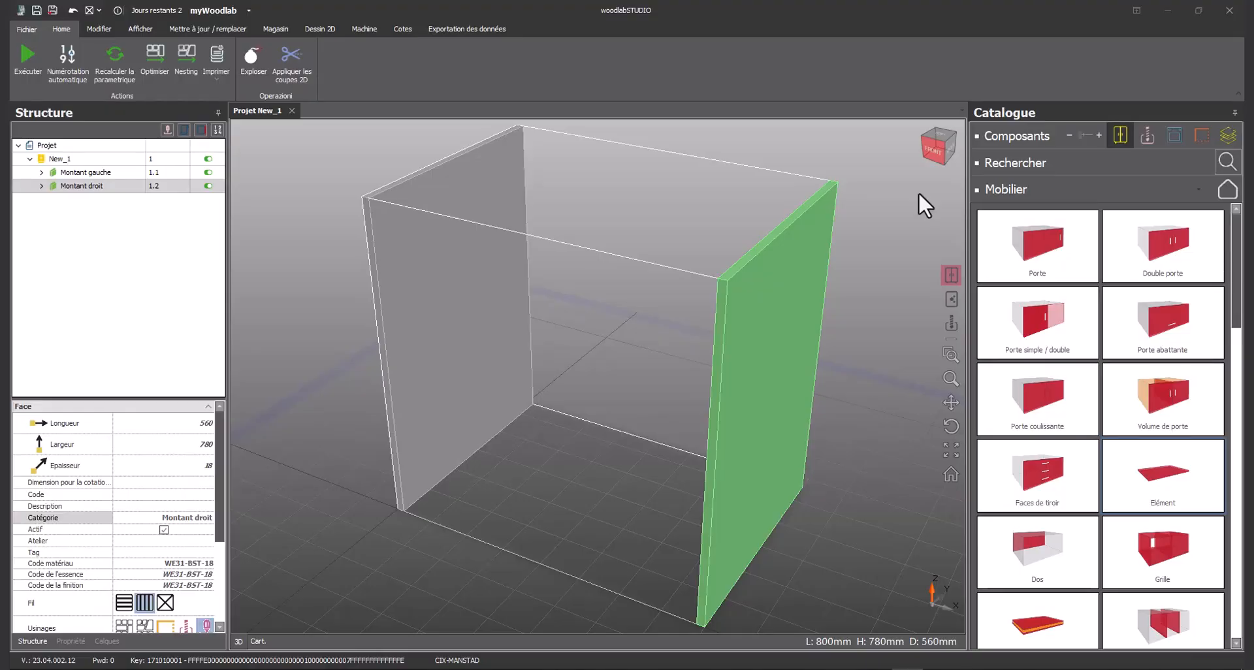
- Add a back panel (Dos) to the cabinet volume using material WE31-BST-8
left_click_drag(1037, 552, 605, 358)
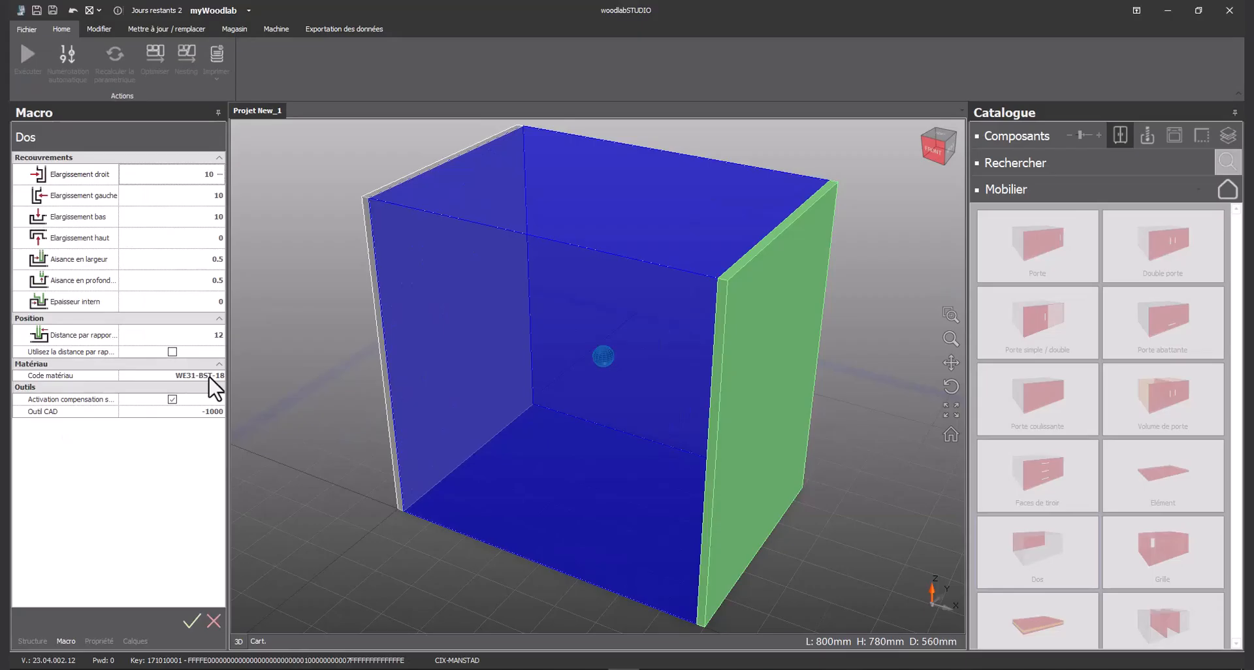
left_click(265, 391)
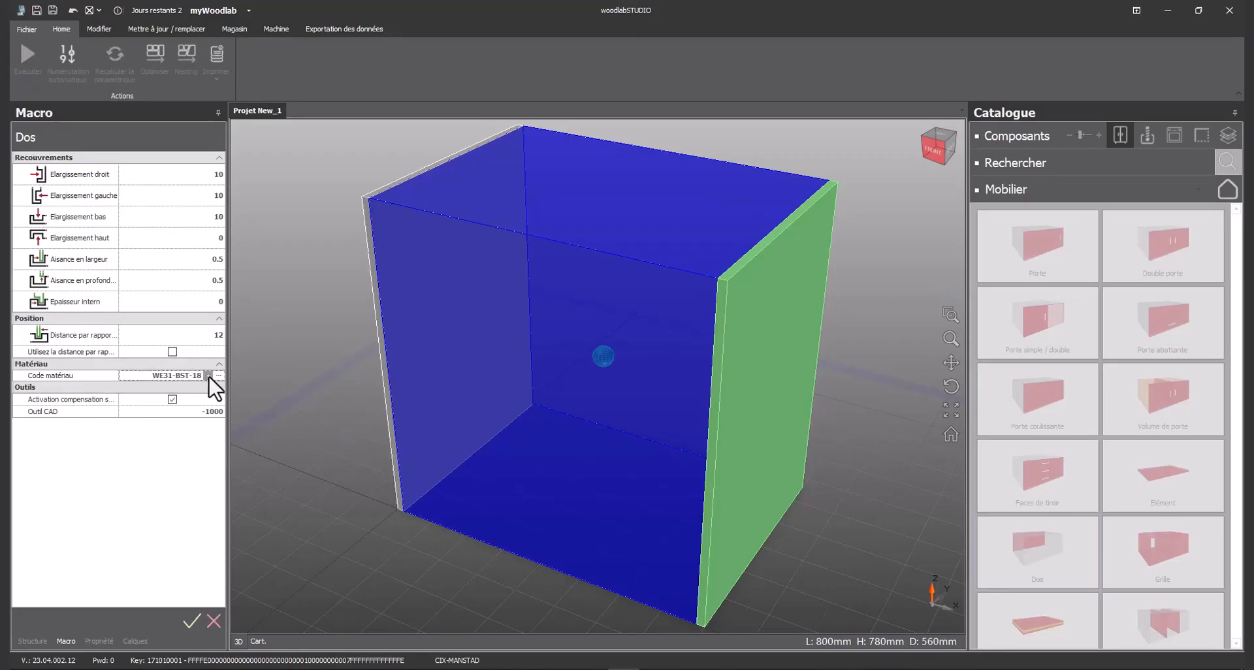
left_click(208, 376)
left_click(165, 630)
key("Return")
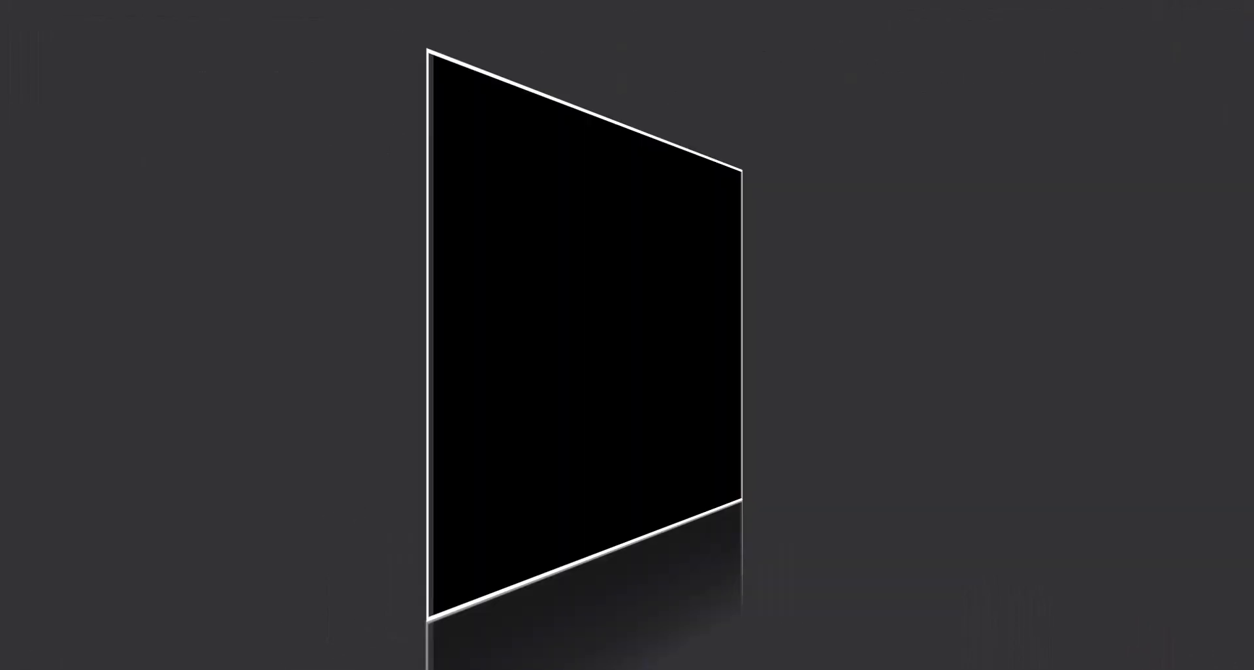
scroll(248, 130, "up", 3)
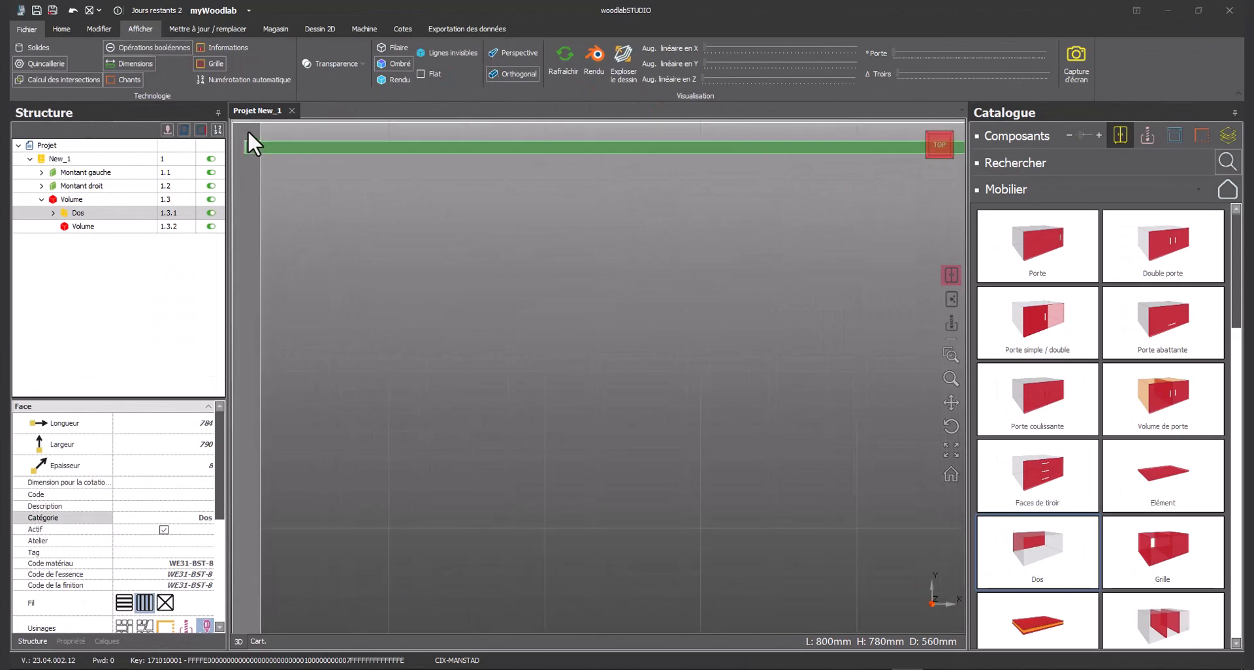
scroll(248, 131, "up", 2)
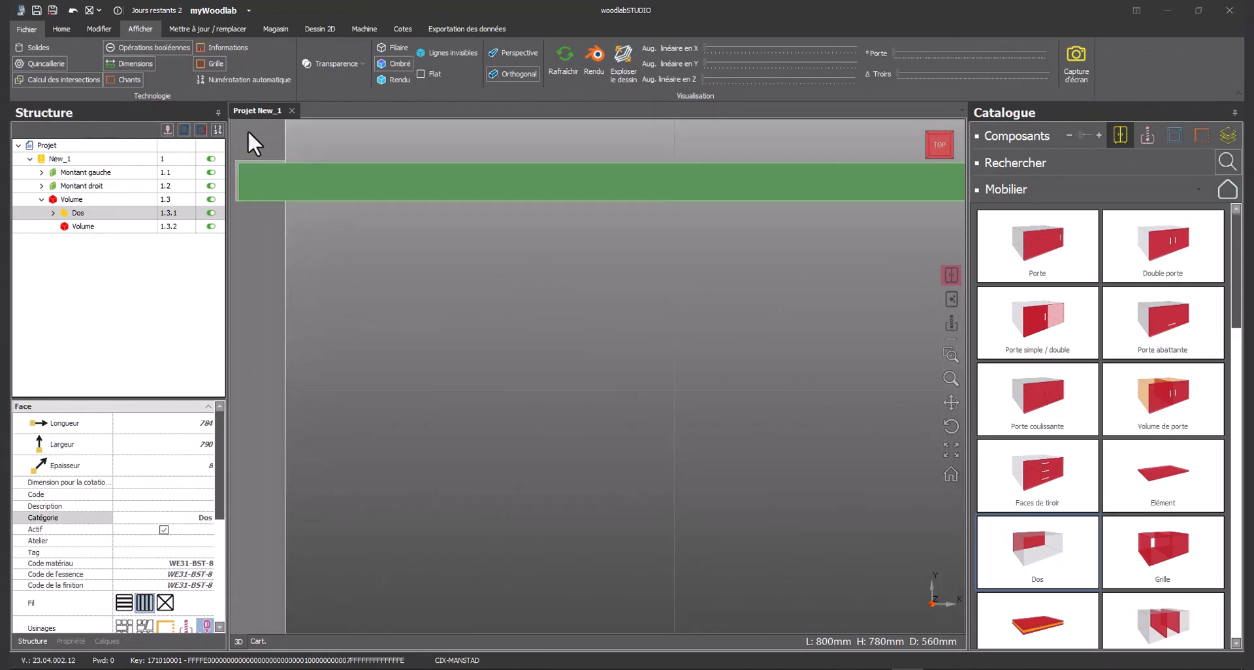
scroll(248, 130, "down", 3)
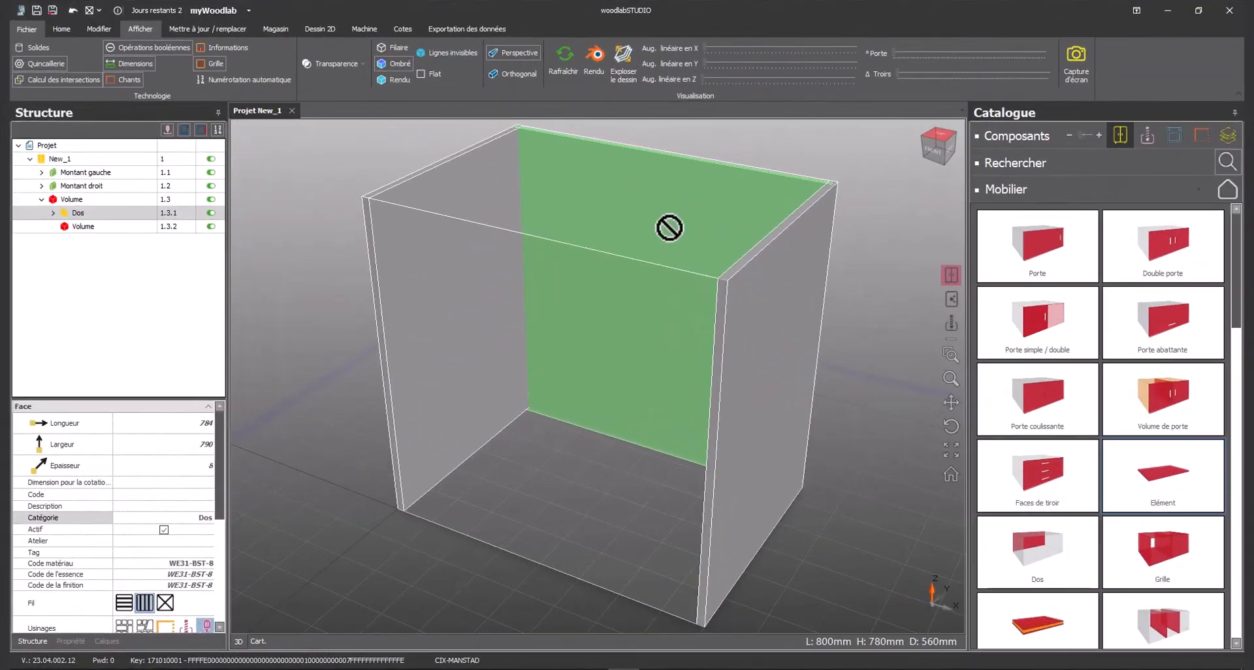
- Add a top panel between the two sides, with category Plafond and material WE31-BST-18
left_click_drag(669, 224, 615, 211)
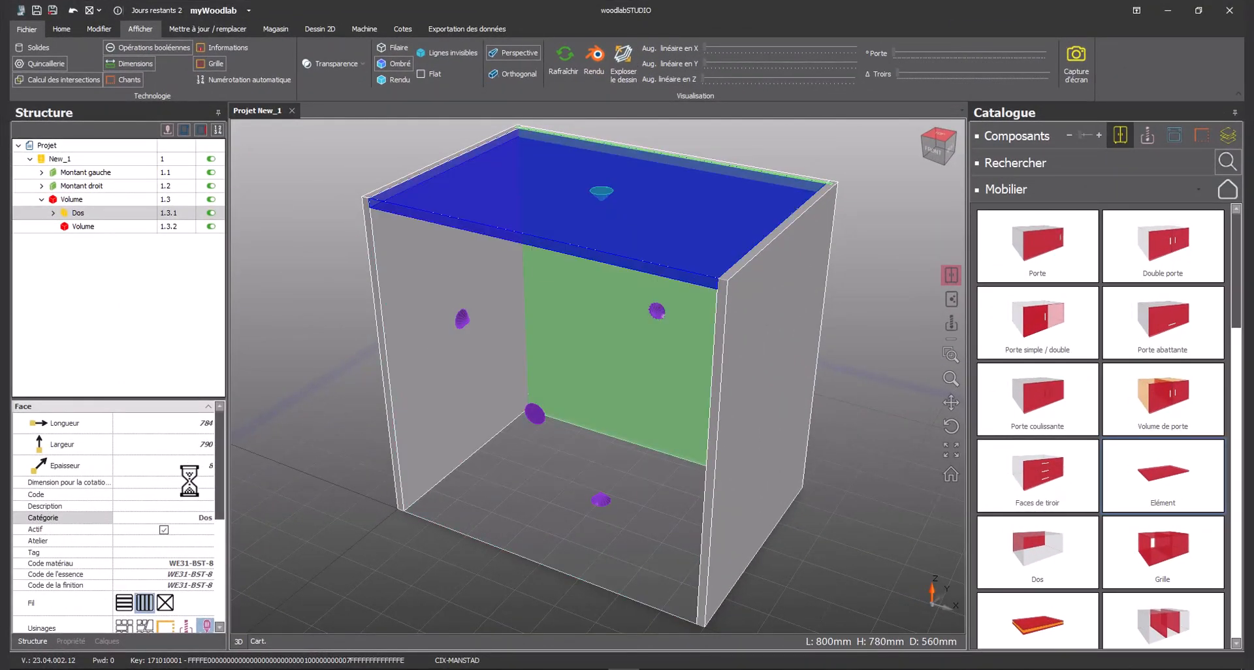
left_click(213, 517)
left_click(214, 517)
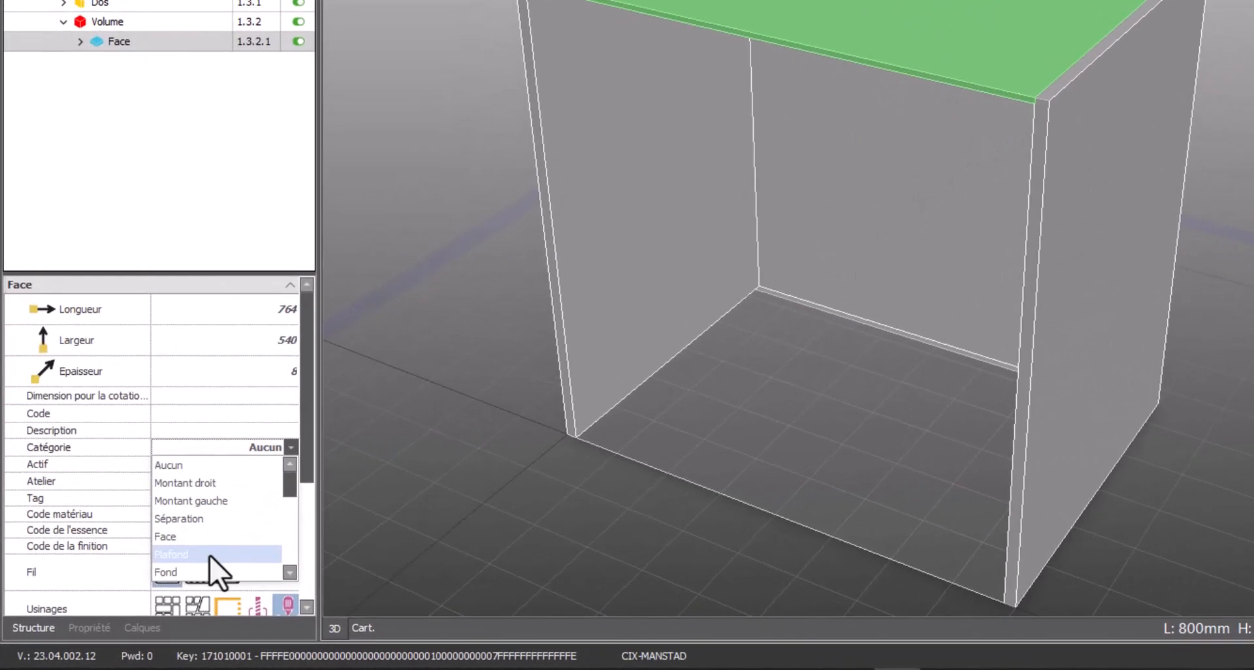
left_click(211, 554)
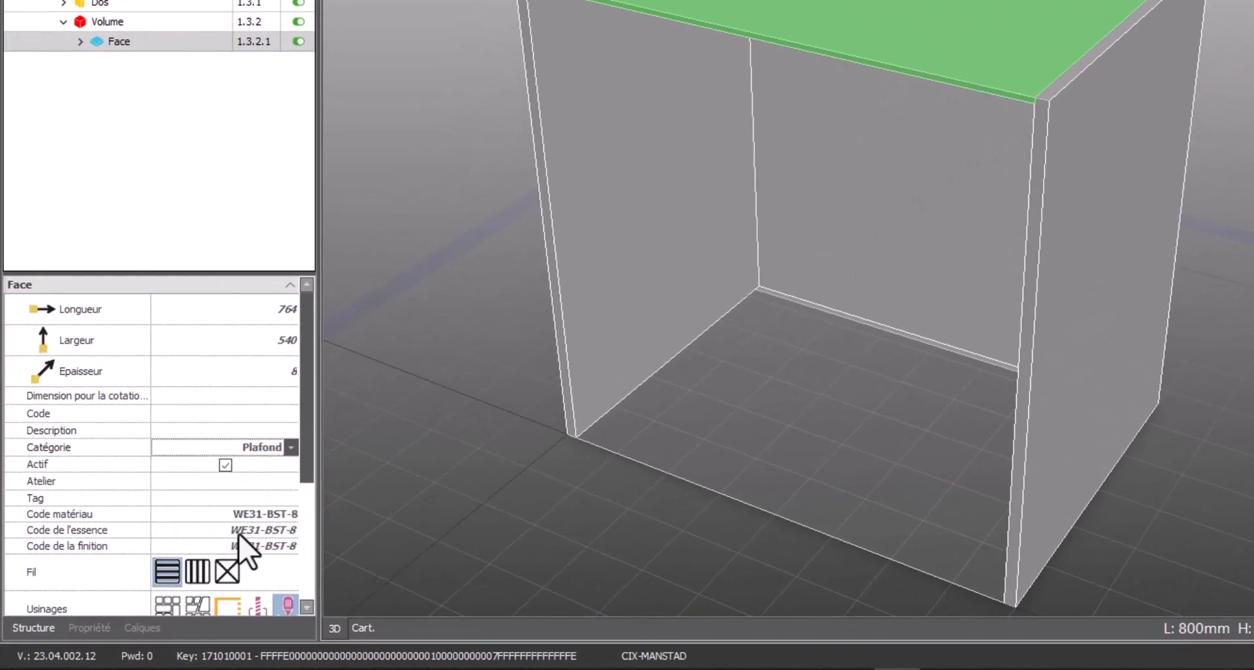
left_click(275, 515)
left_click(275, 514)
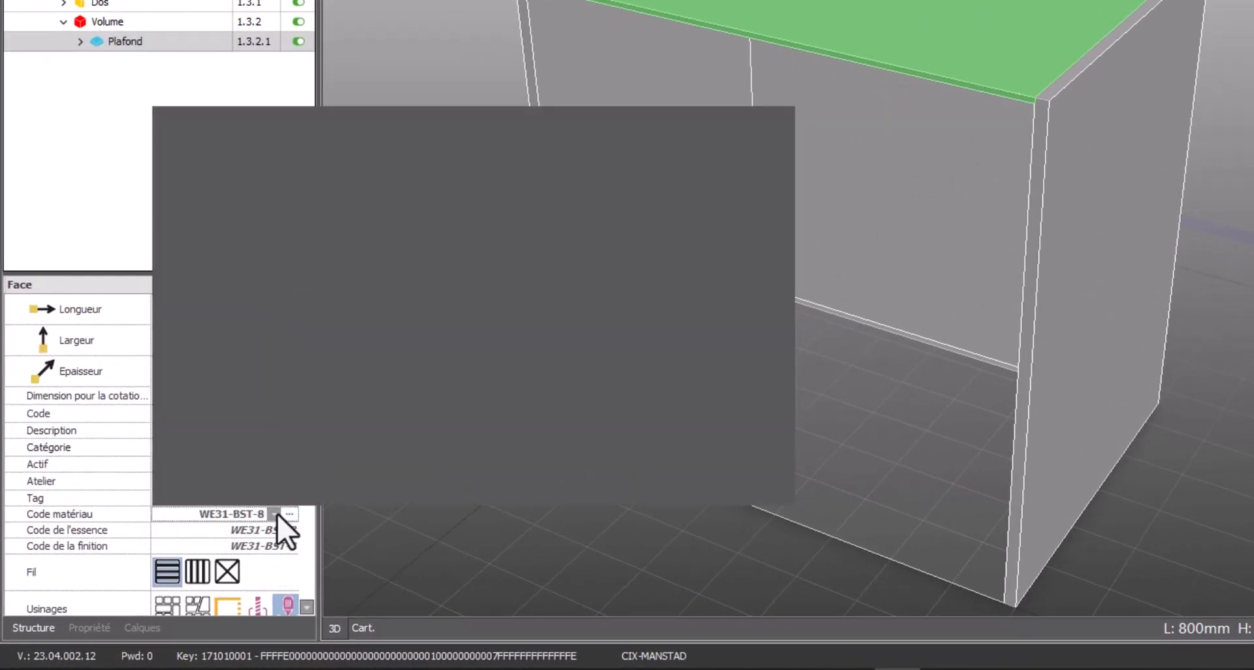
left_click(215, 484)
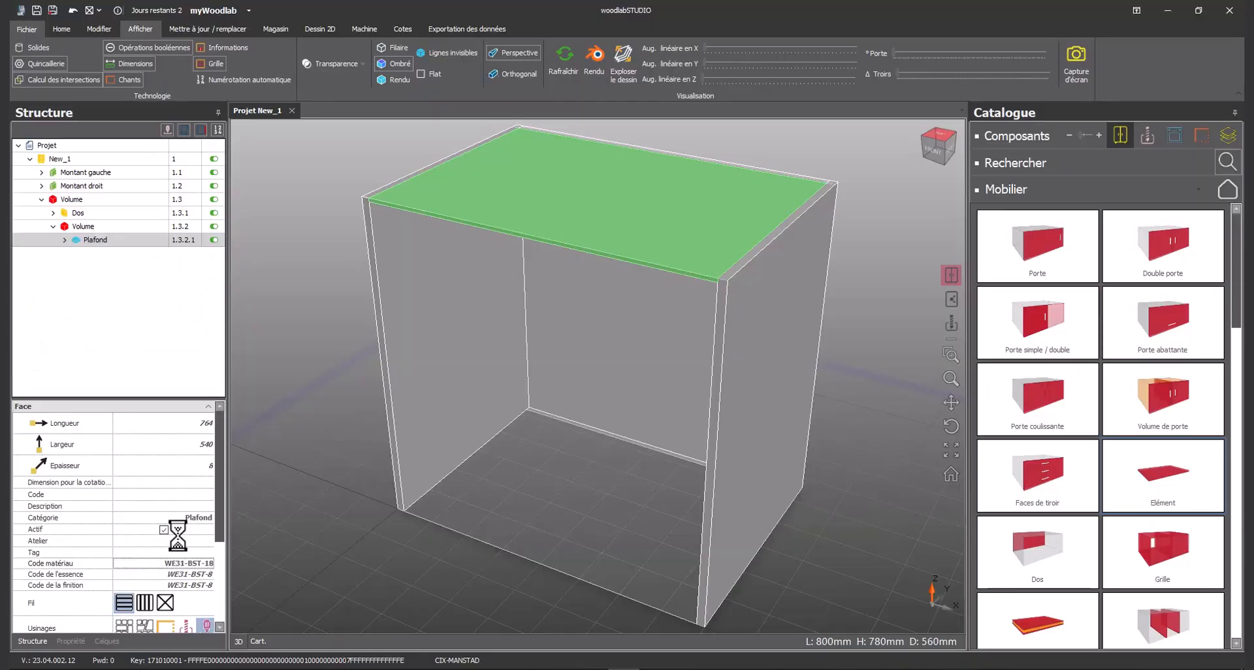
- Add a bottom panel between the two sides and set its category to Fond
left_click_drag(1162, 483, 568, 513)
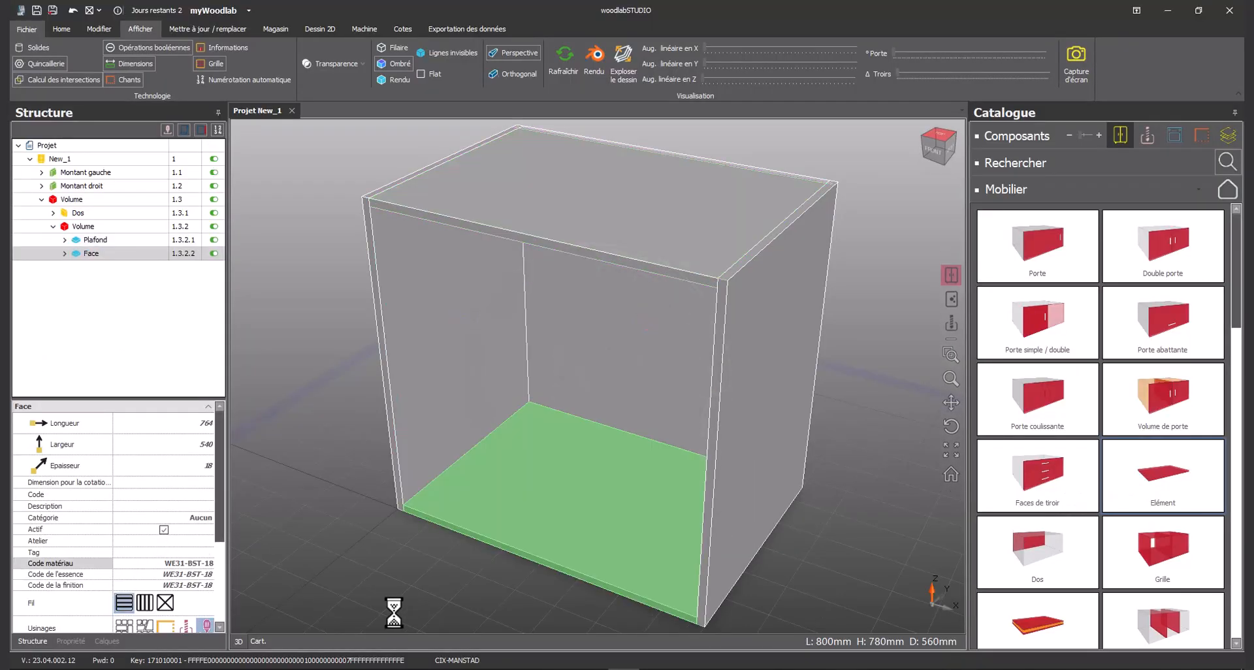
left_click(201, 518)
left_click(208, 517)
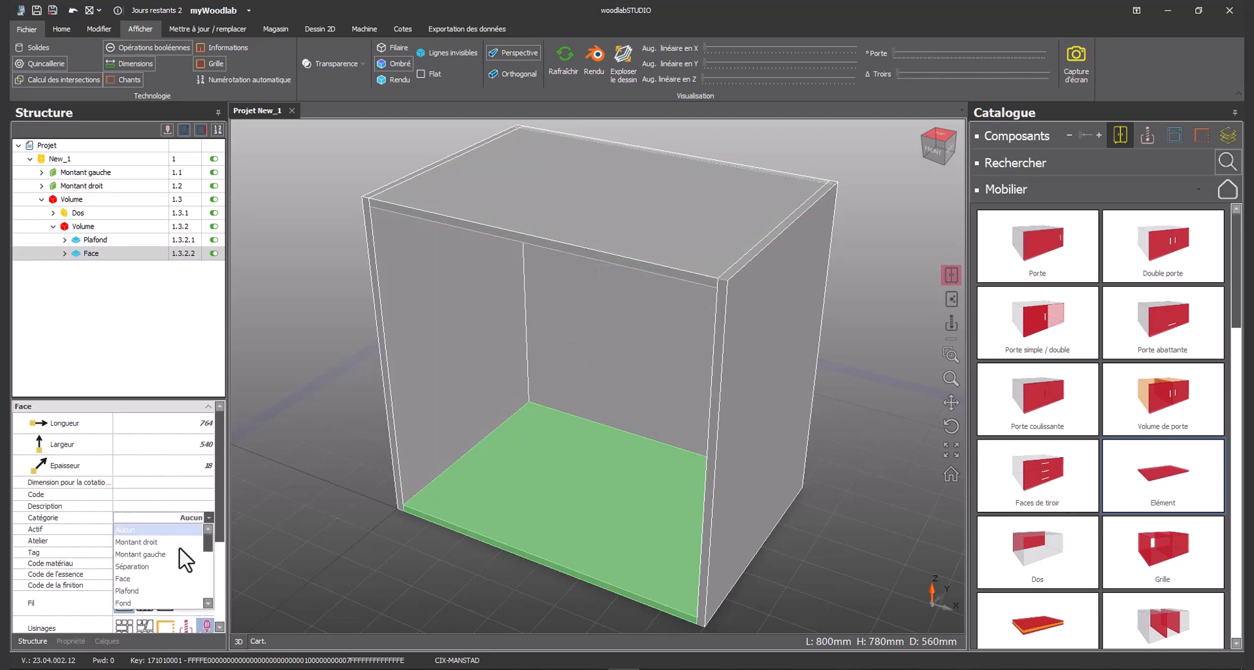
left_click(166, 619)
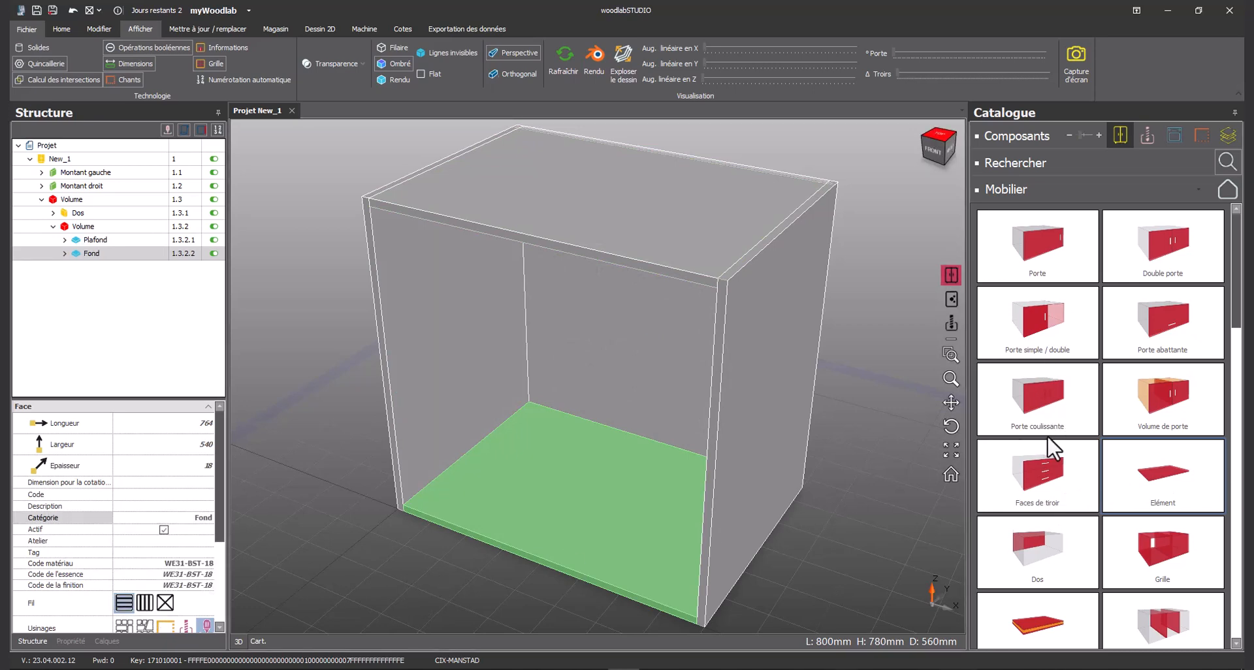
- Add drawer fronts (Faces de tiroir) to the open cabinet volume with setbacks of 2 on all four sides and format 1;1;1
left_click_drag(1040, 472, 601, 371)
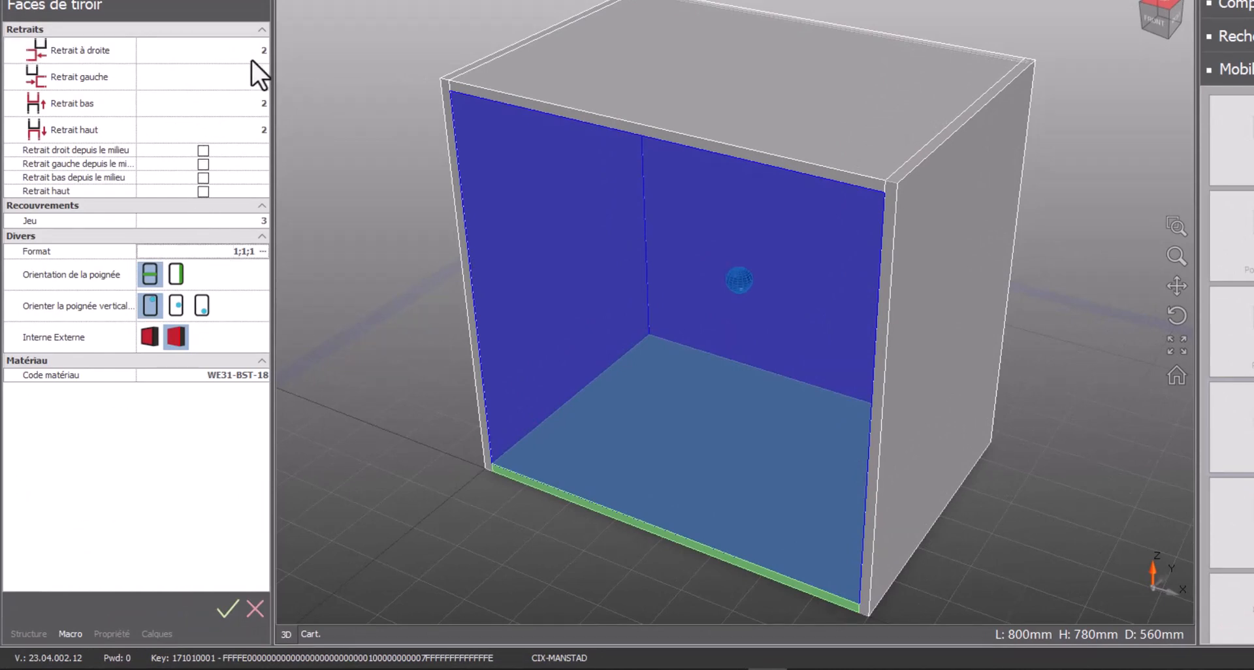
key("Tab")
key("Tab")
key("Tab")
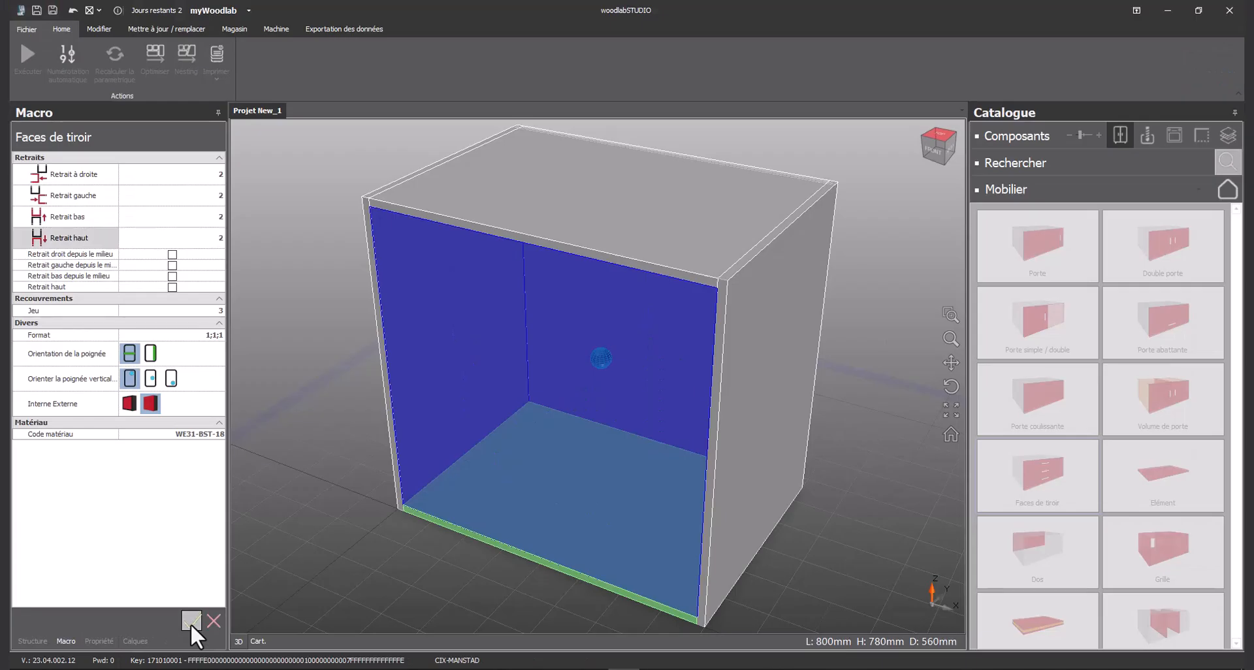
left_click(228, 609)
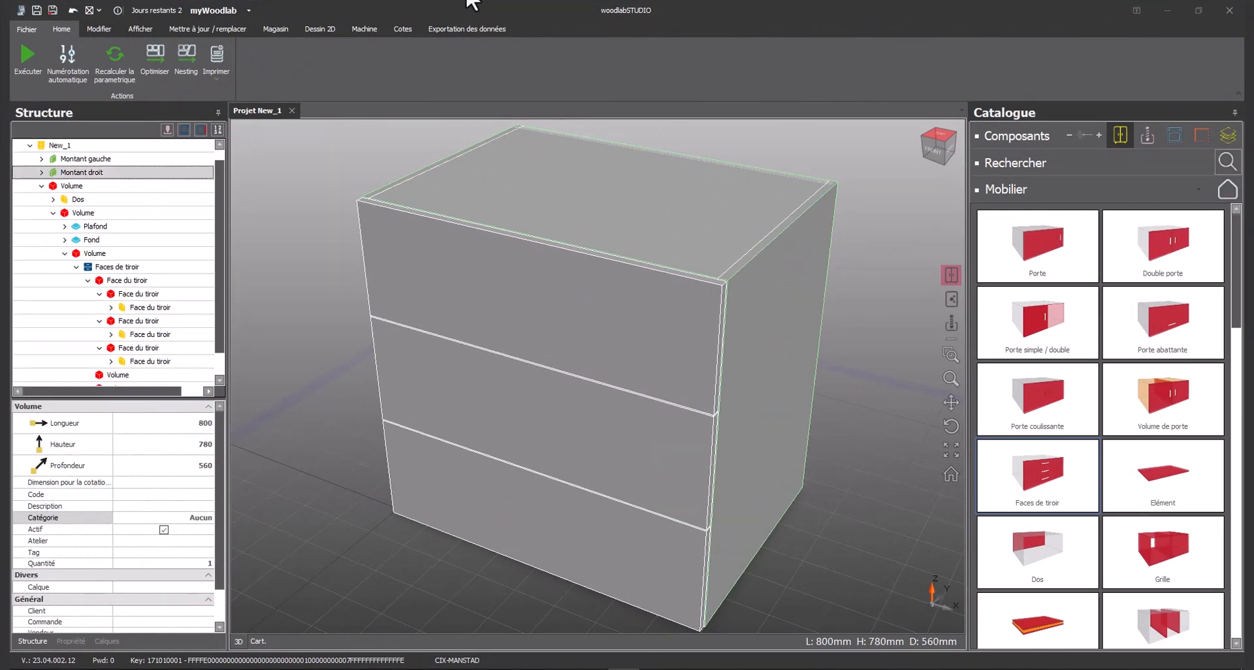
- Hide the right side panel (Montant droit) to expose the cabinet interior
right_click(146, 172)
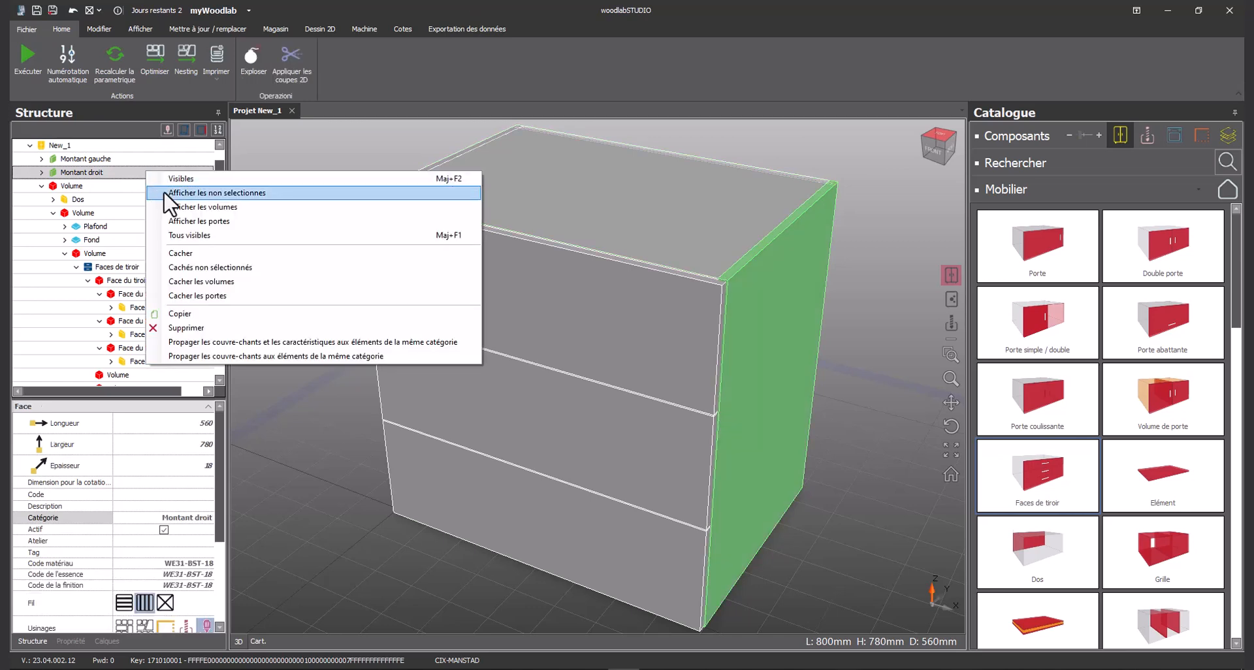
left_click(183, 253)
middle_click_drag(808, 529, 648, 523)
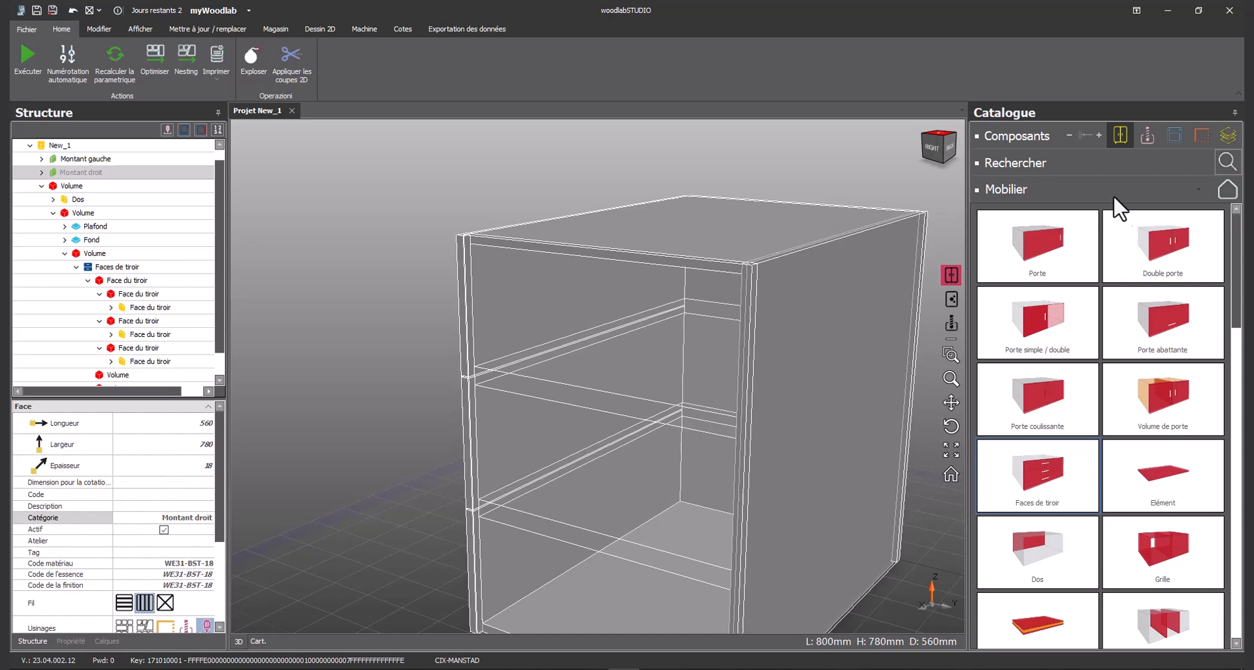
- Open the M drawers of the Blum Antaro range in the furniture catalogue
left_click(1199, 190)
left_click(979, 233)
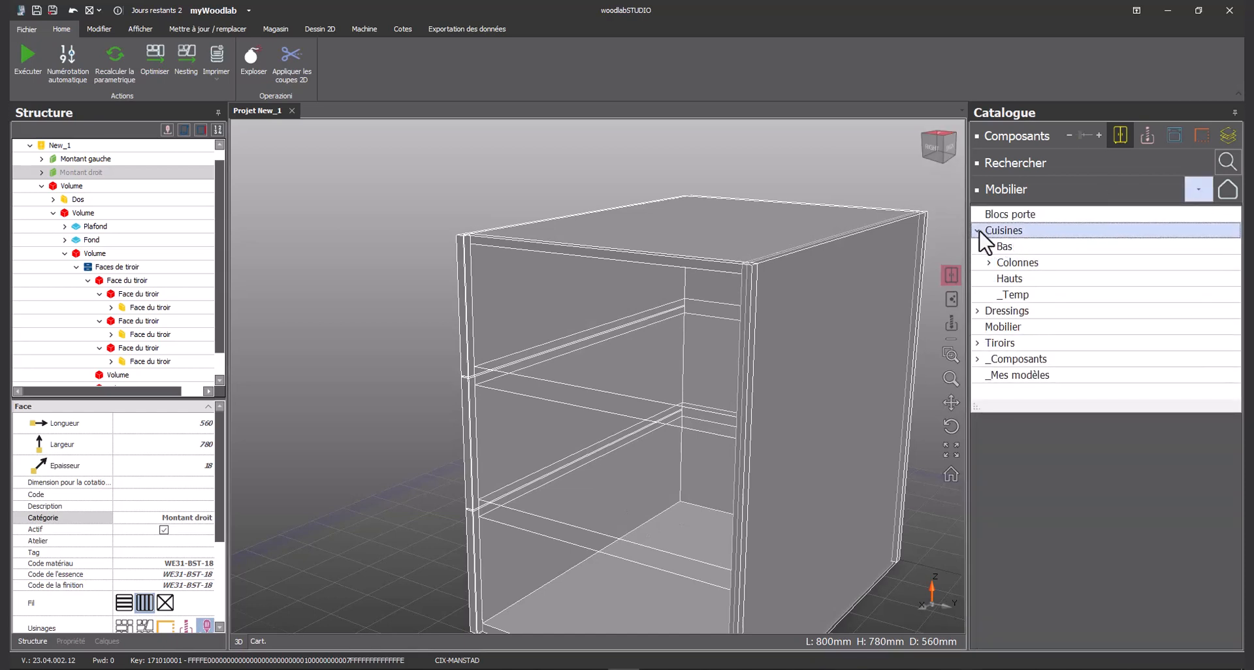
left_click(978, 343)
left_click(988, 359)
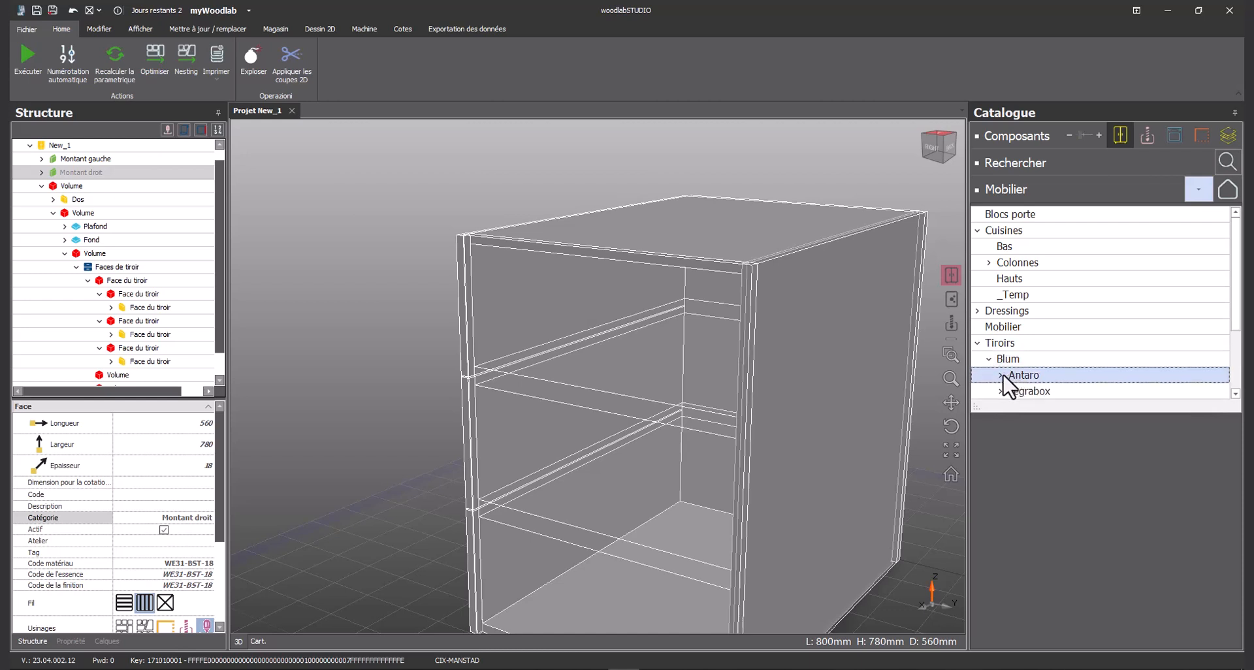
left_click(1001, 376)
left_click(1011, 392)
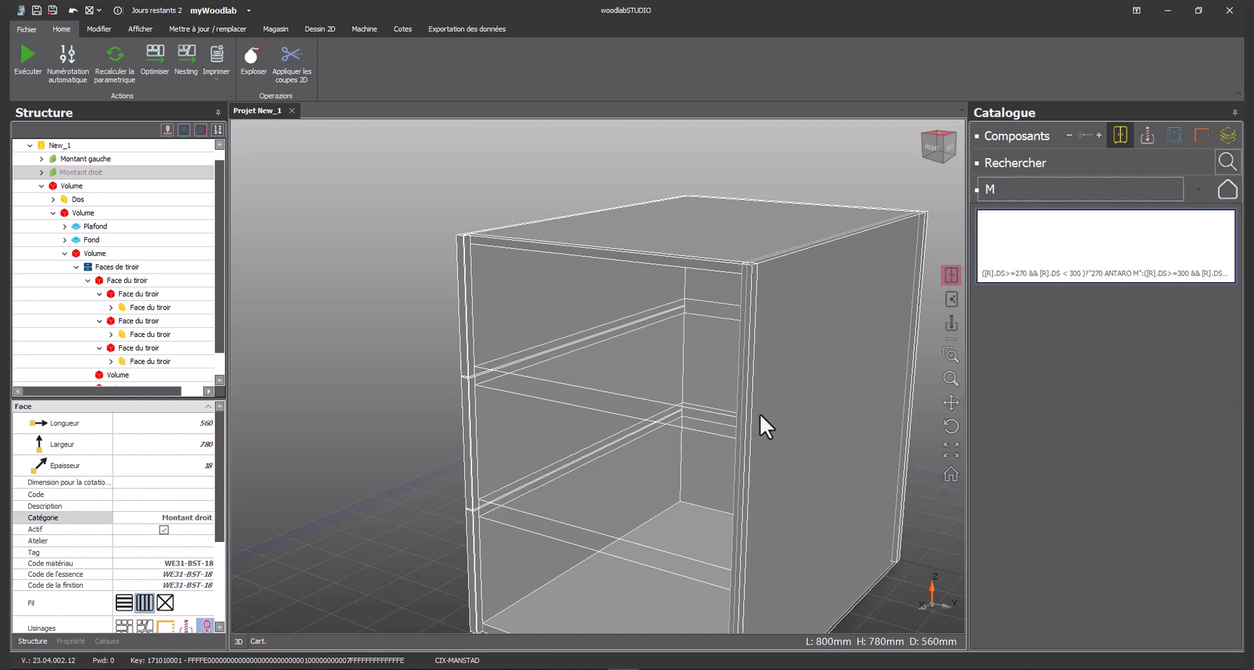
- Insert an Antaro M drawer into each of the three compartments behind the drawer fronts
left_click_drag(974, 267, 686, 470)
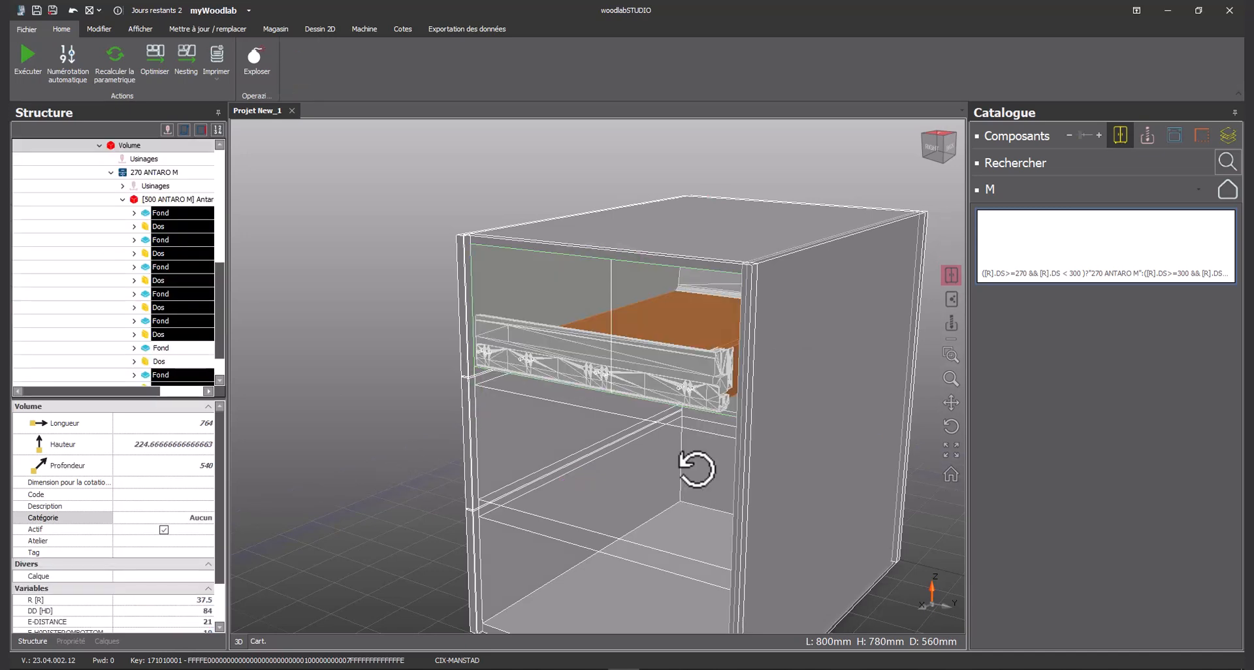
left_click_drag(1002, 264, 655, 587)
left_click(951, 474)
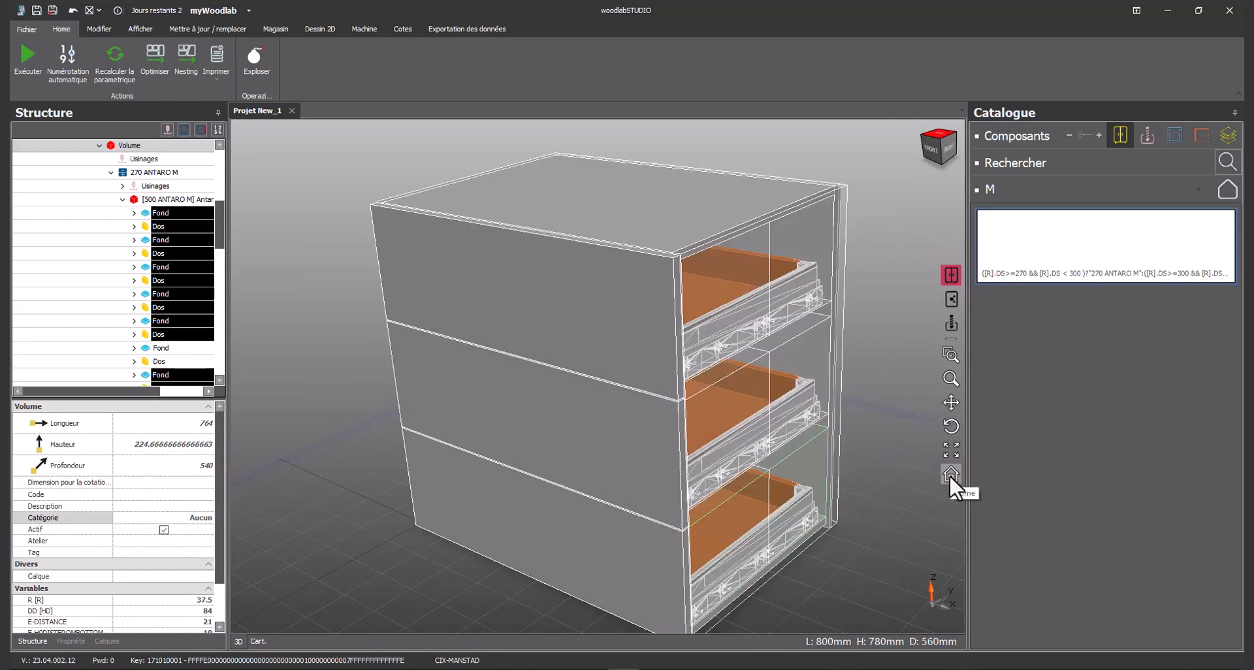
- Set the depth of the whole cabinet New_1 to 350 mm while viewing it from the right side
middle_click_drag(738, 468, 615, 441)
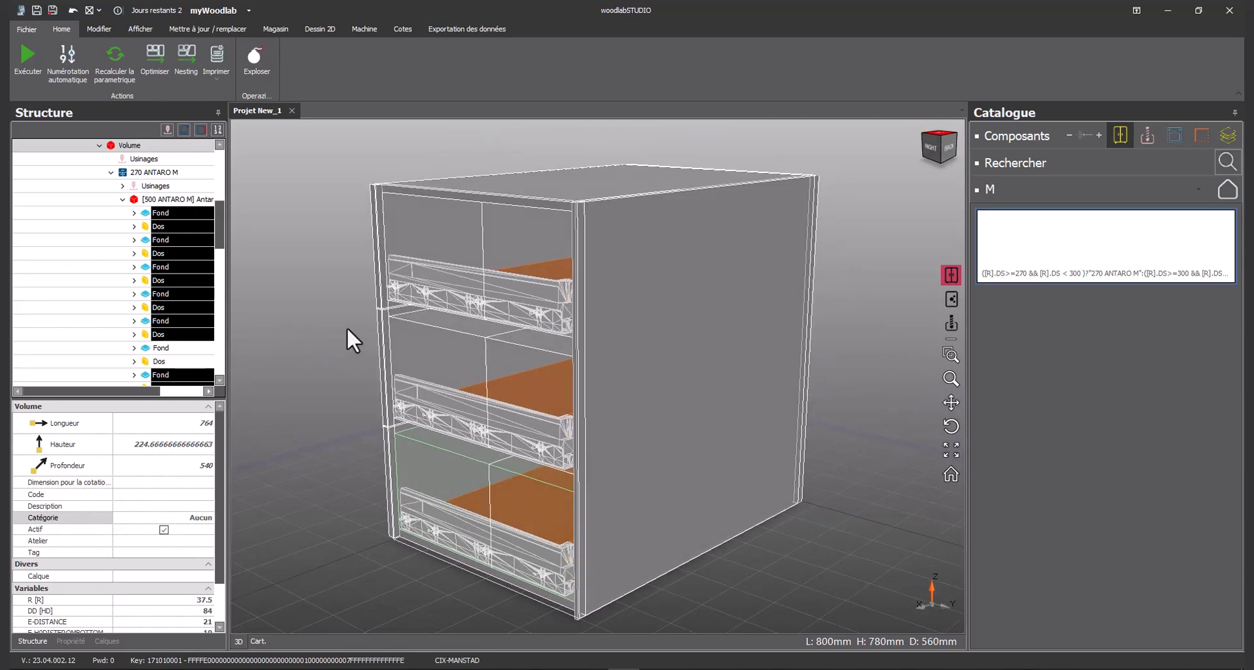
middle_click_drag(347, 327, 362, 318)
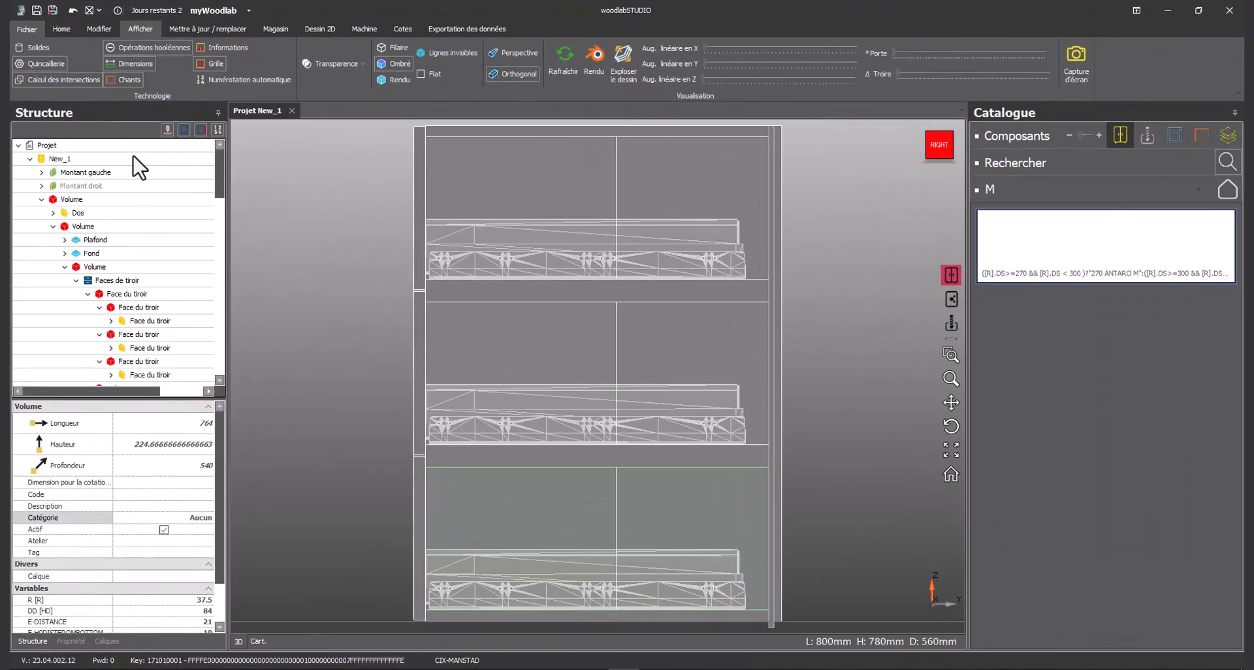
left_click(112, 158)
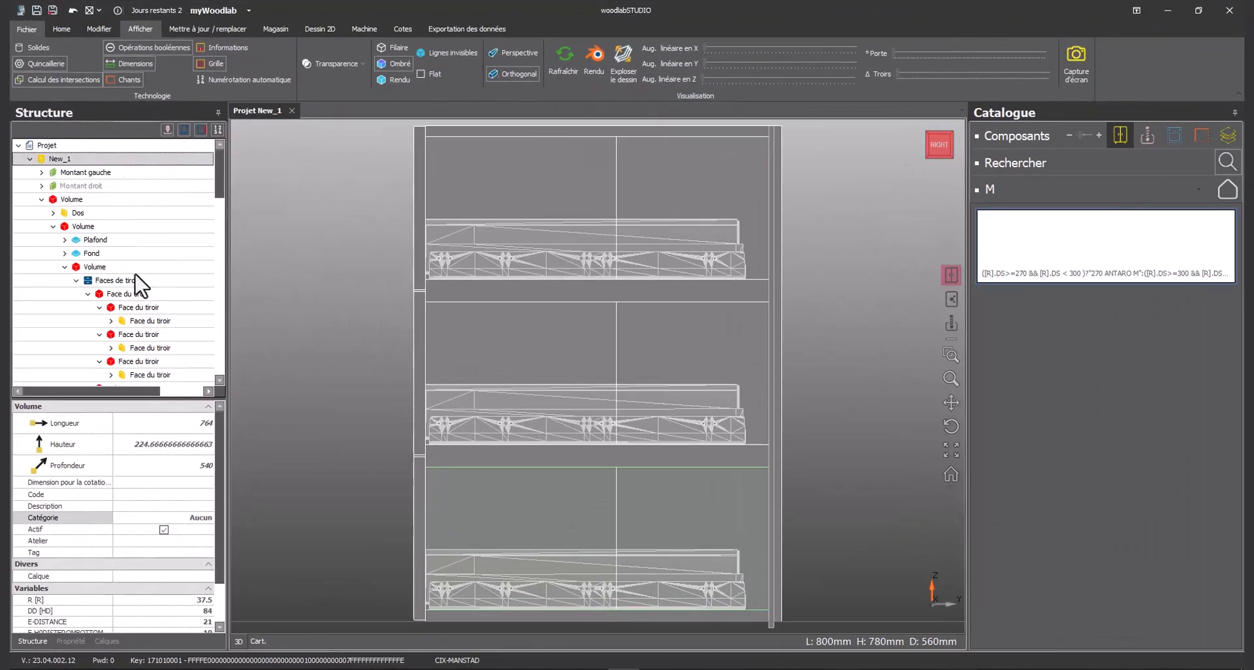
type("350")
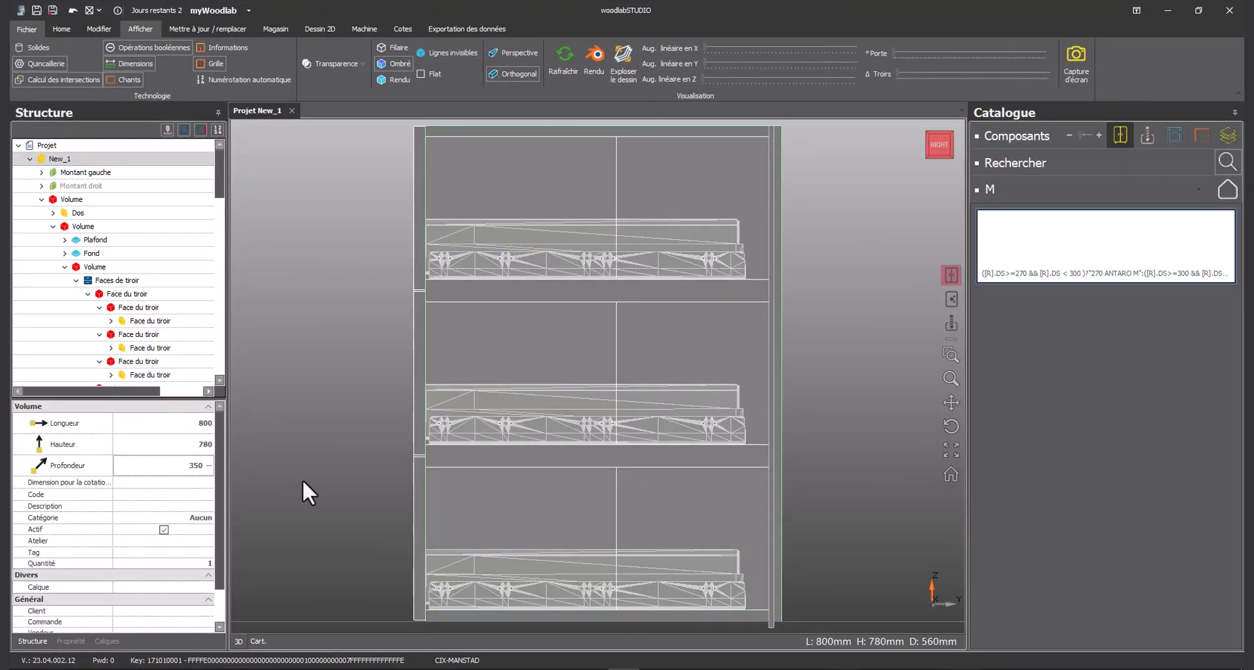
key("Return")
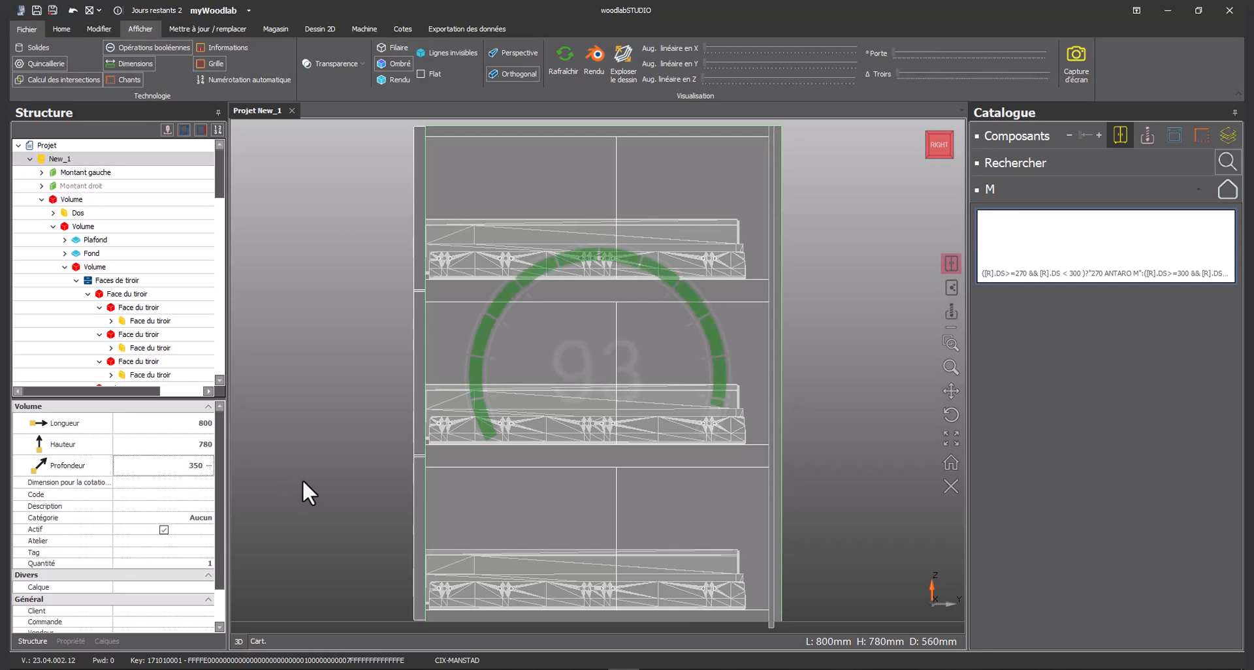
- Set the cabinet's depth to 540 mm and hide its volumes
left_click(175, 465)
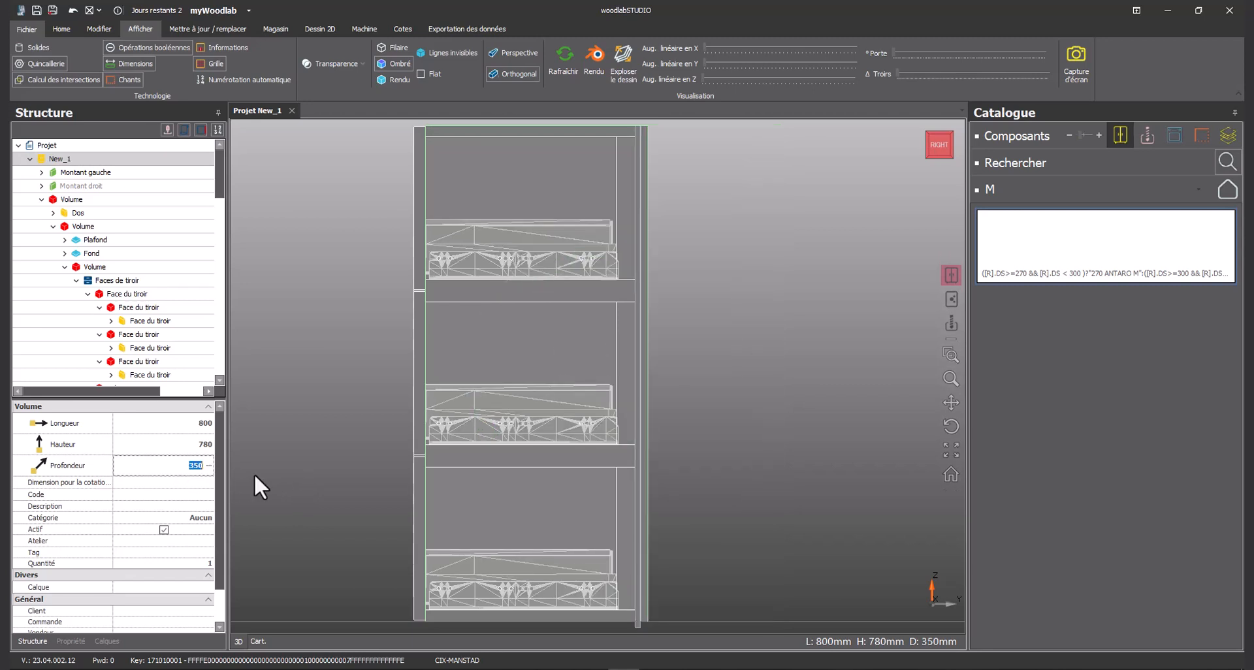
type("540")
key("Return")
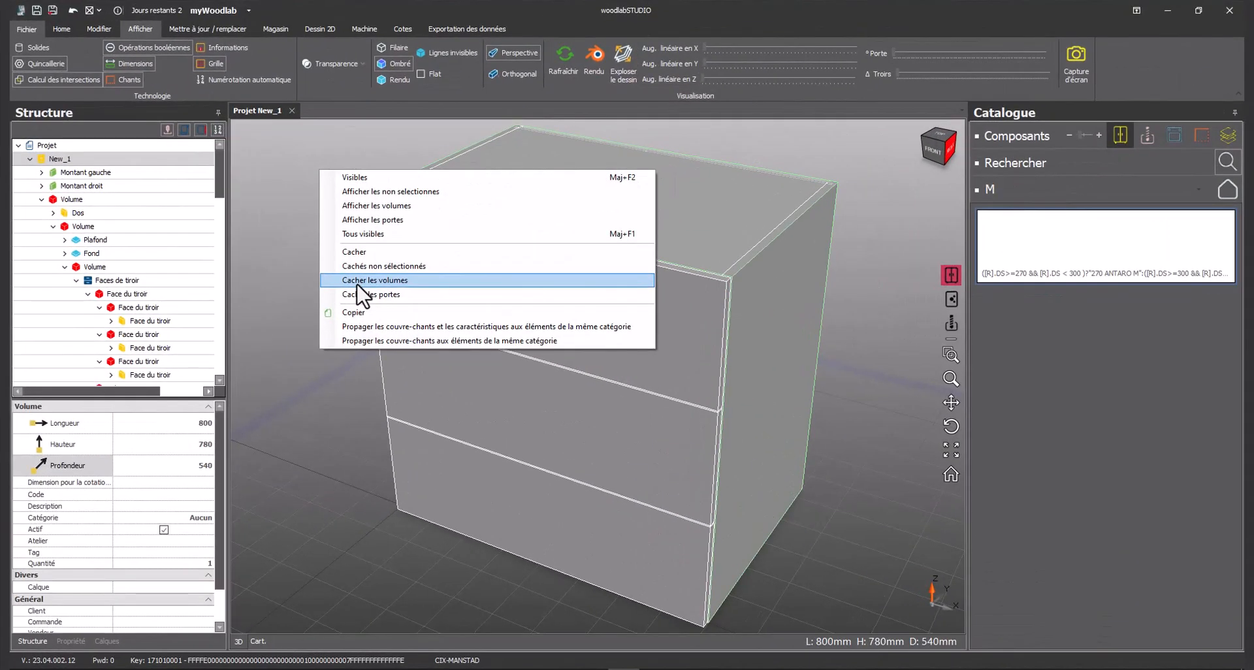
left_click(425, 293)
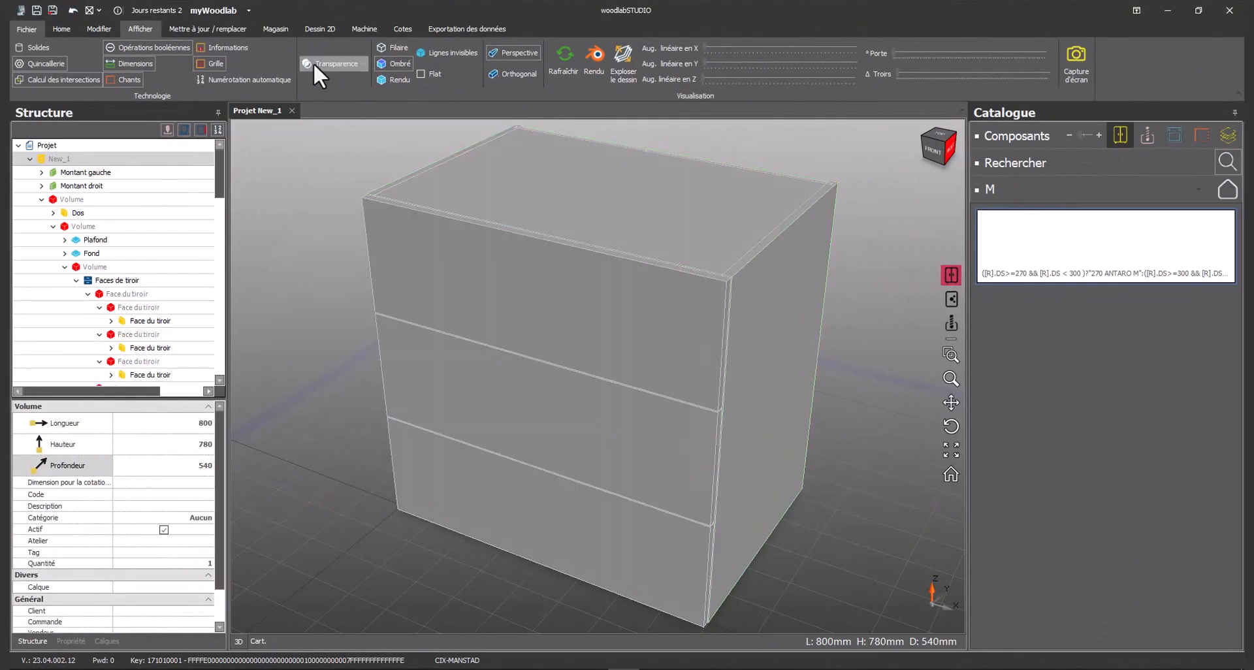
- Apply the two-material configuration ending in W31-BST to the cabinet and show it in rendered display
left_click(221, 30)
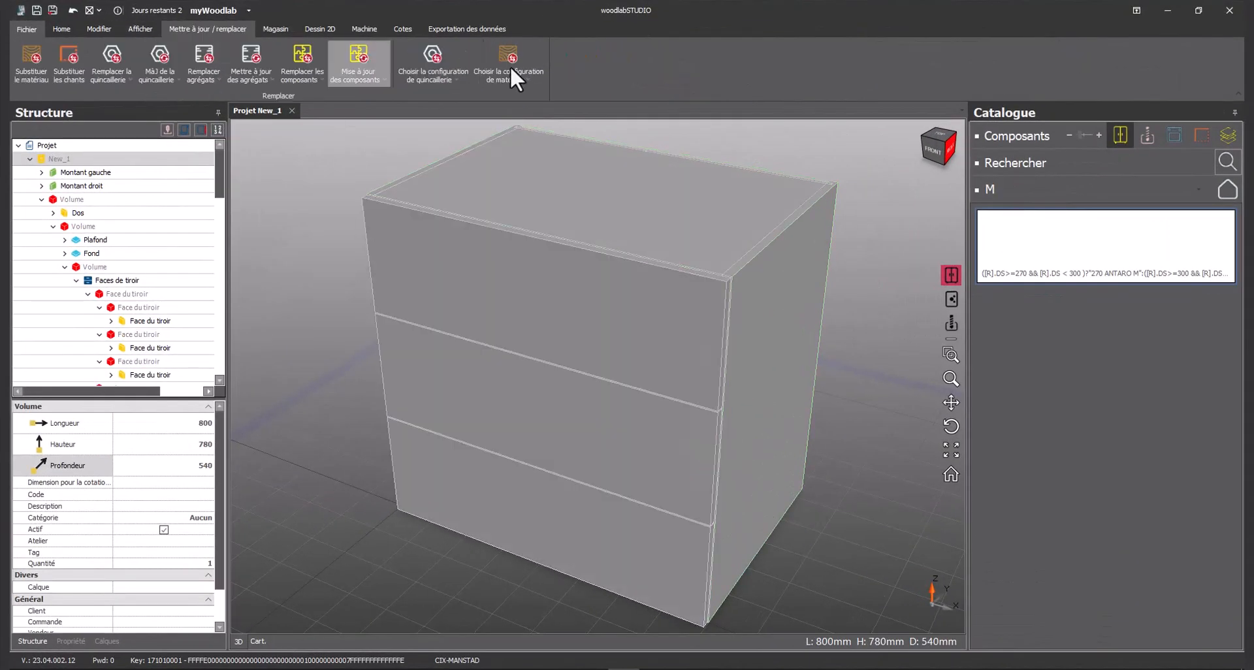
left_click(510, 65)
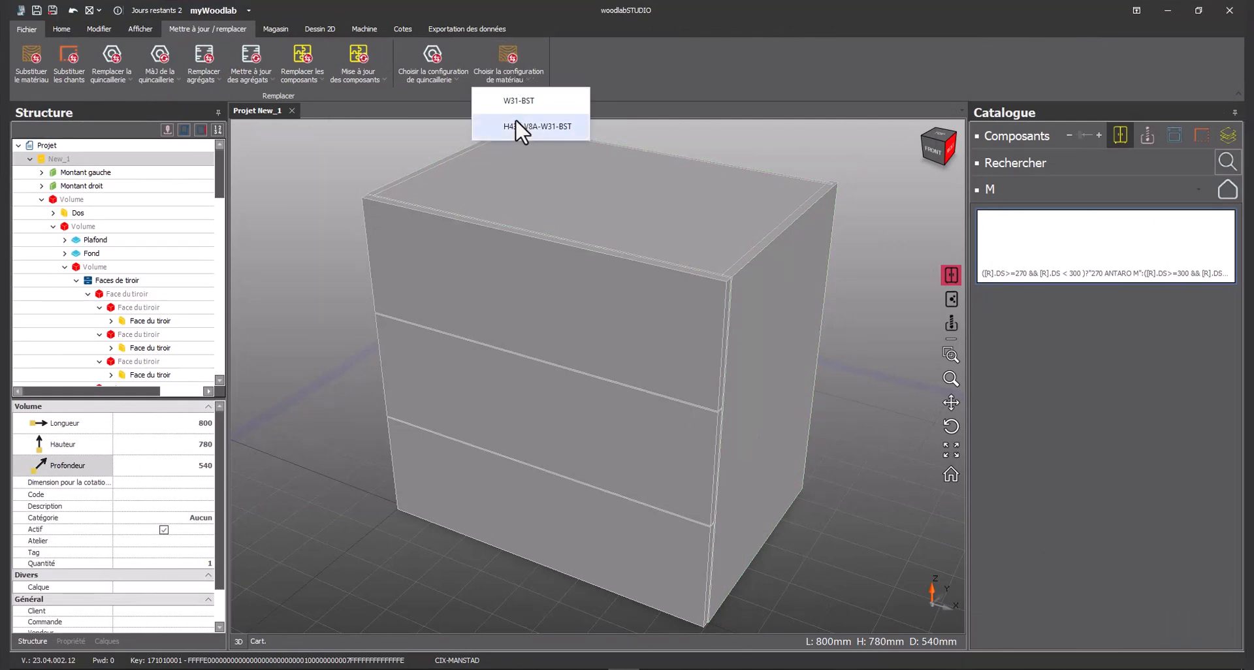
left_click(516, 125)
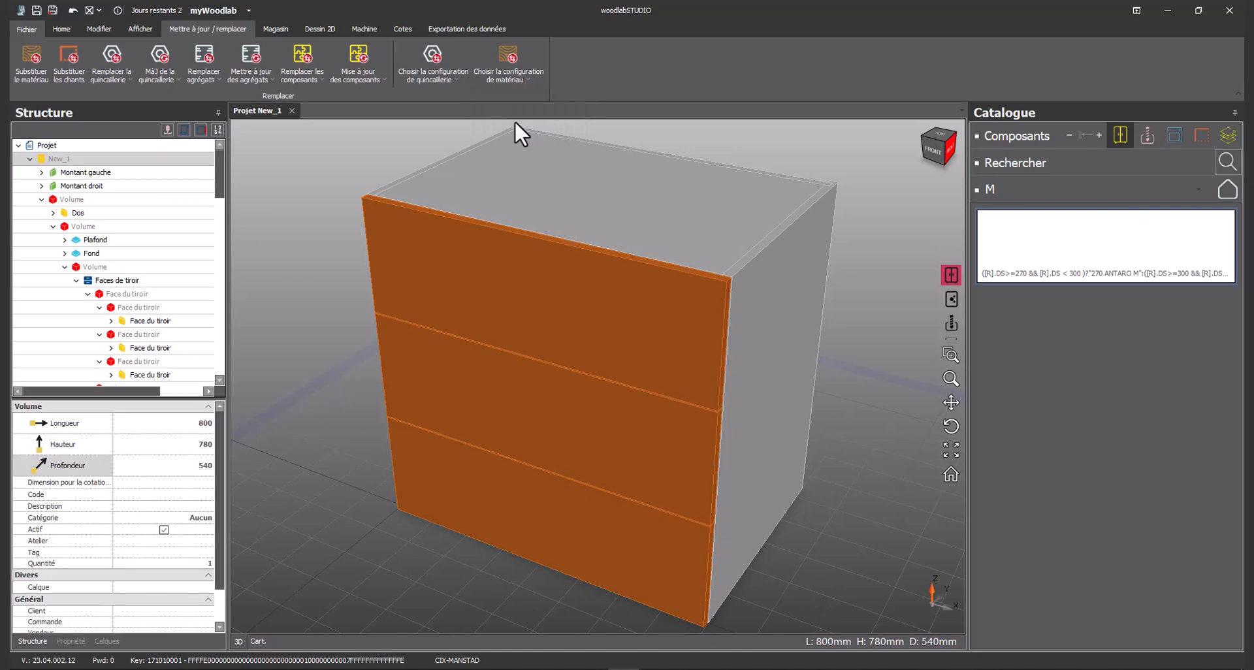
left_click(141, 30)
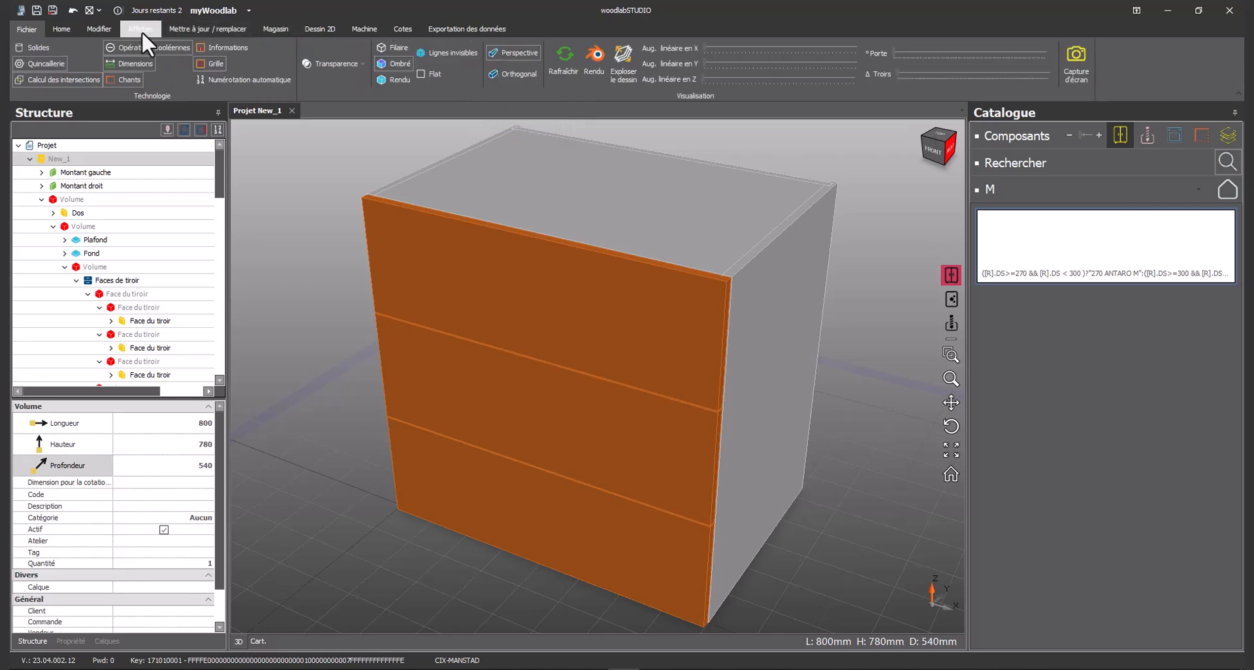
left_click(398, 80)
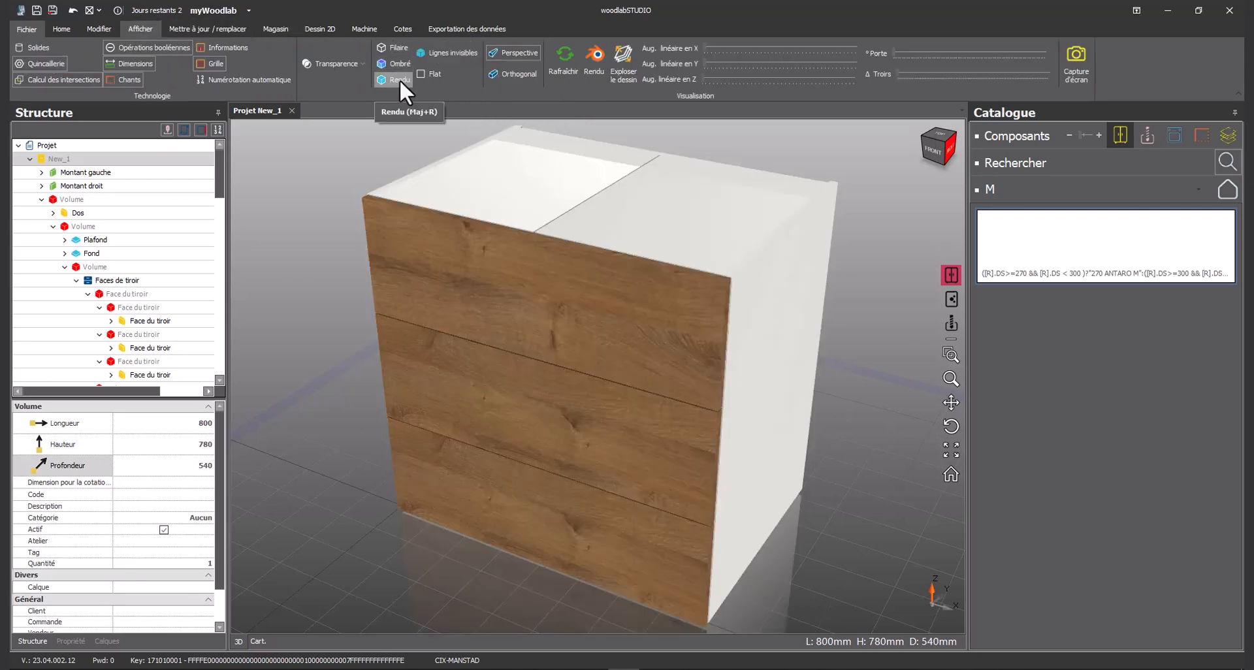
- Switch the cabinet to the single W31-BST material configuration and display it shaded with transparency
left_click(197, 33)
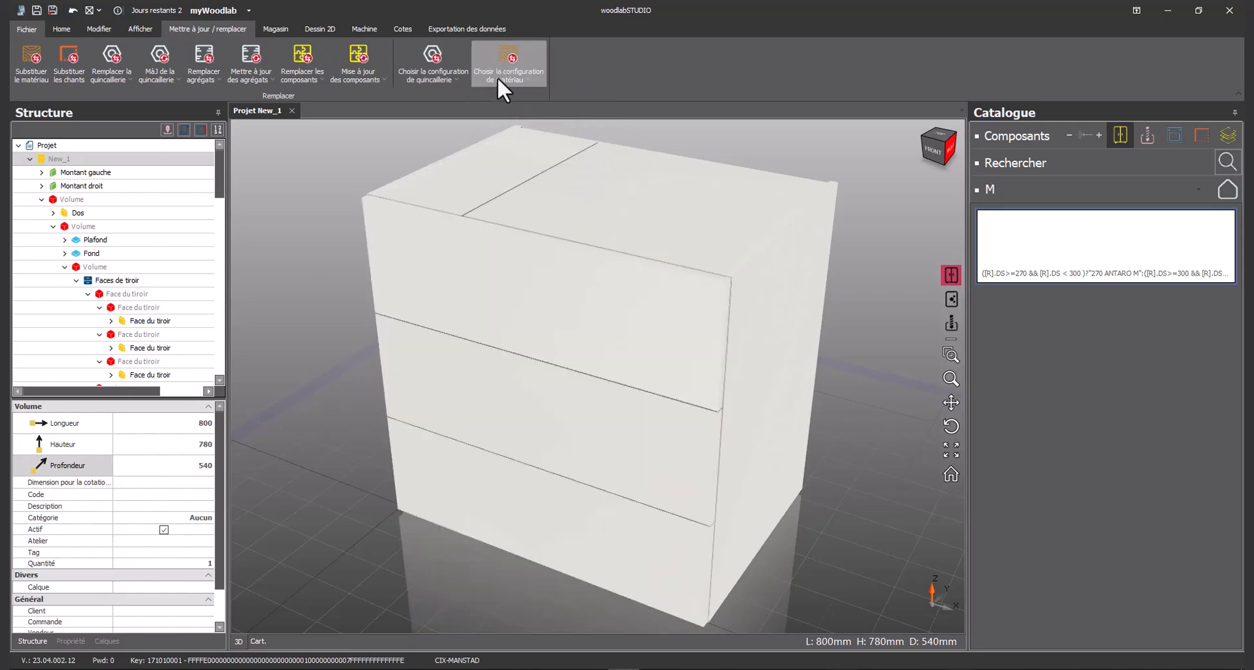
left_click(141, 29)
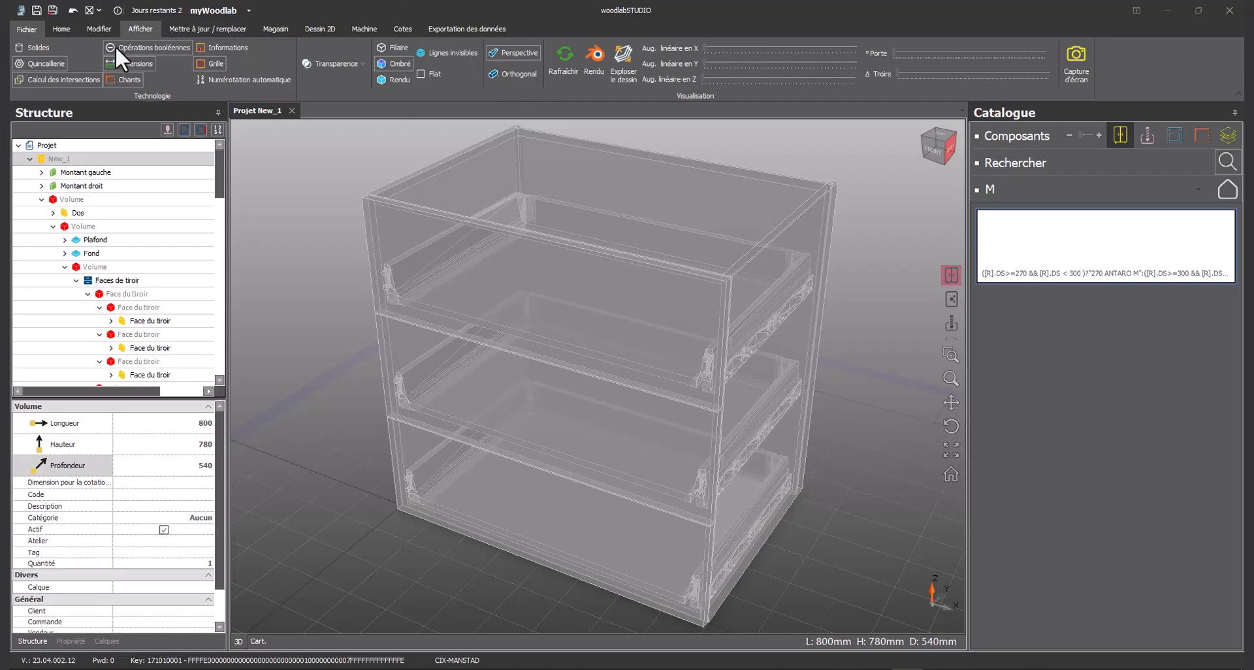
- Optimise the cabinet's panels into cutting layouts on the sheets and execute the optimisation to generate the machine programs
left_click(63, 30)
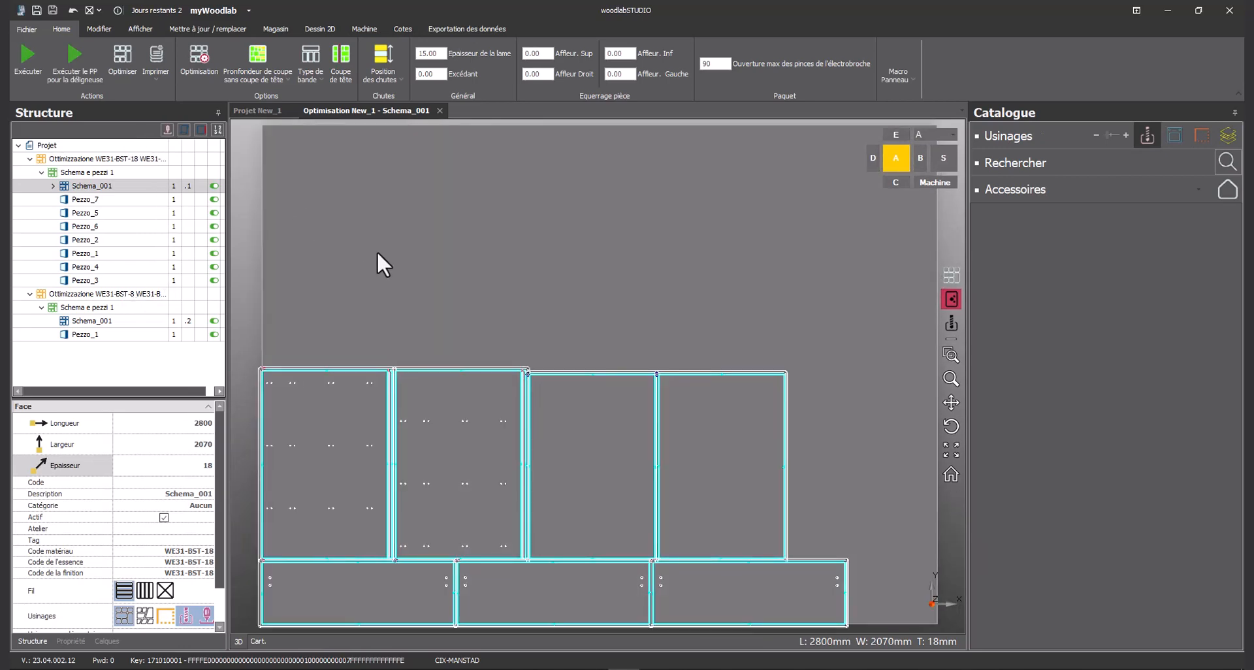
left_click(951, 474)
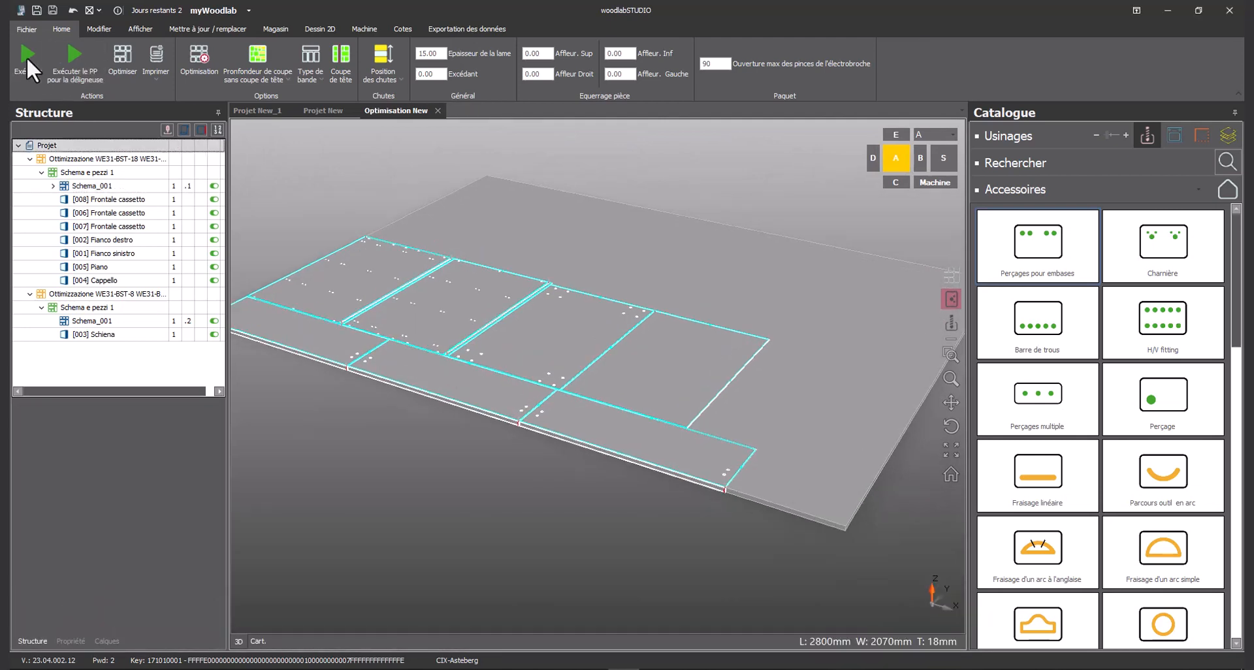
left_click(26, 56)
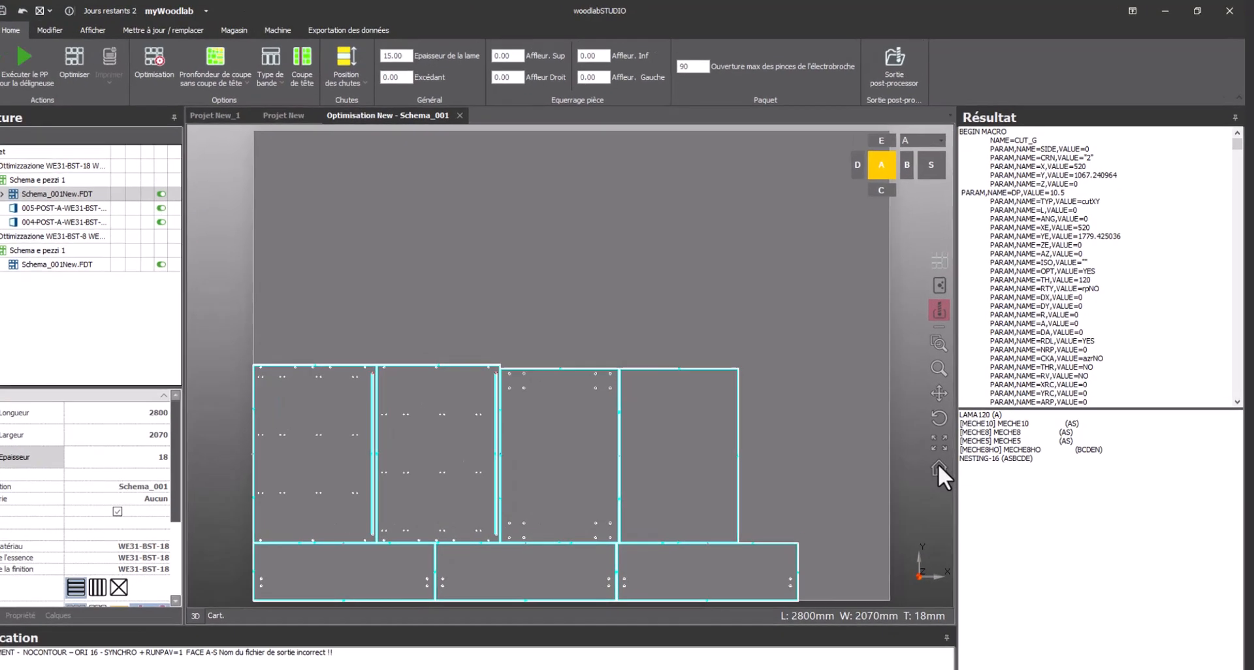
left_click(951, 449)
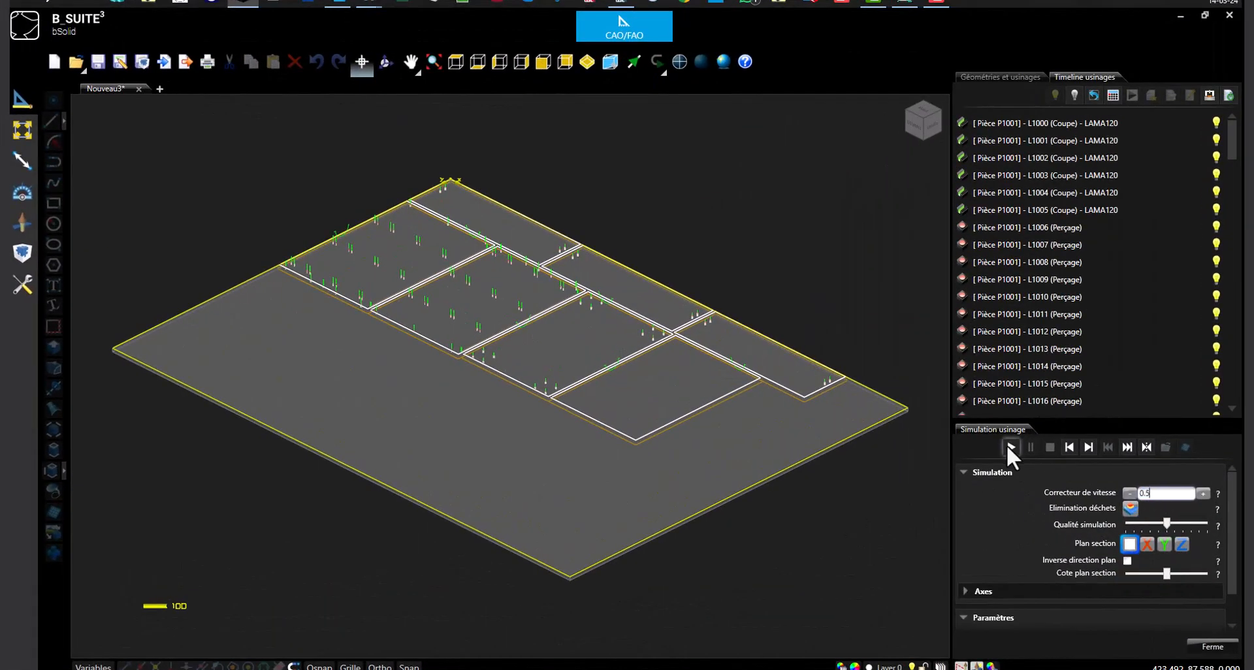
- Switch to bSolid and simulate machining of the nested sheet with a speed correction of 0.5
left_click(1011, 447)
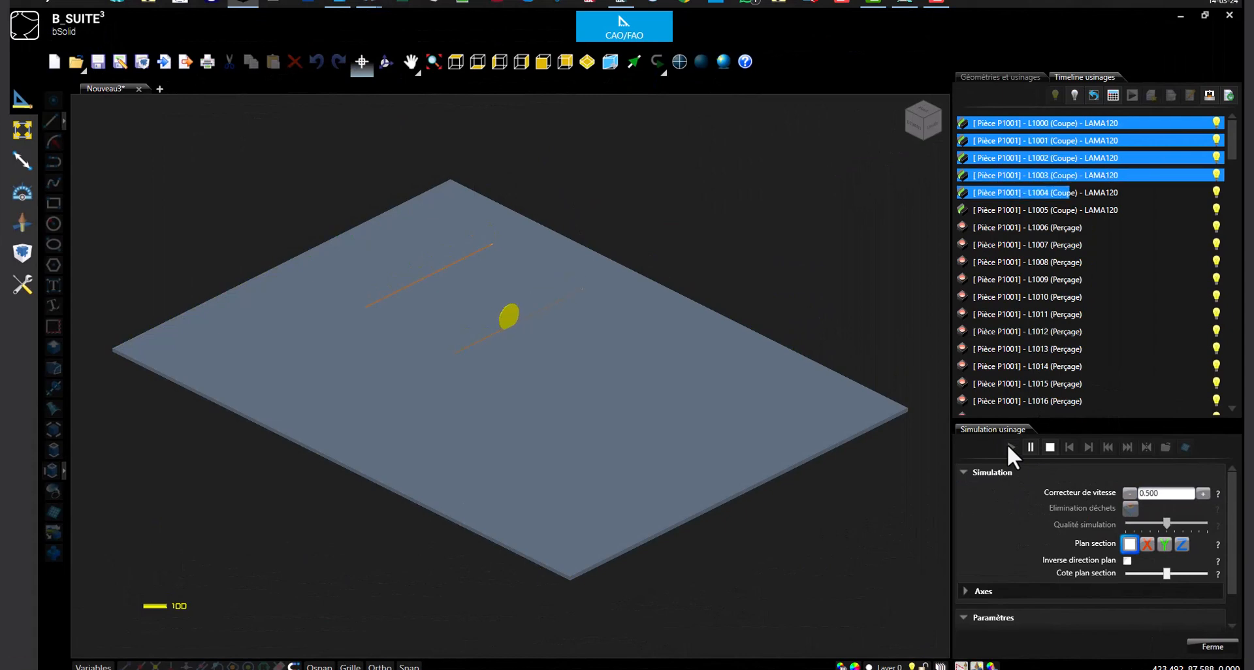